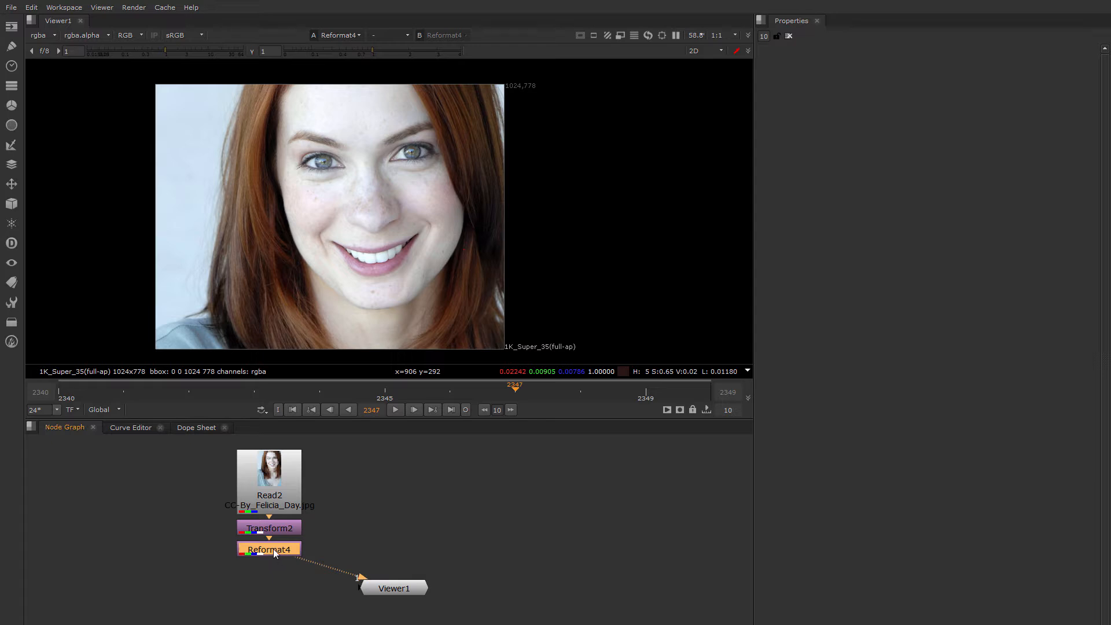
Insert a GridWarp node beneath Reformat4 by searching the node list for 'grid'.
key(Tab)
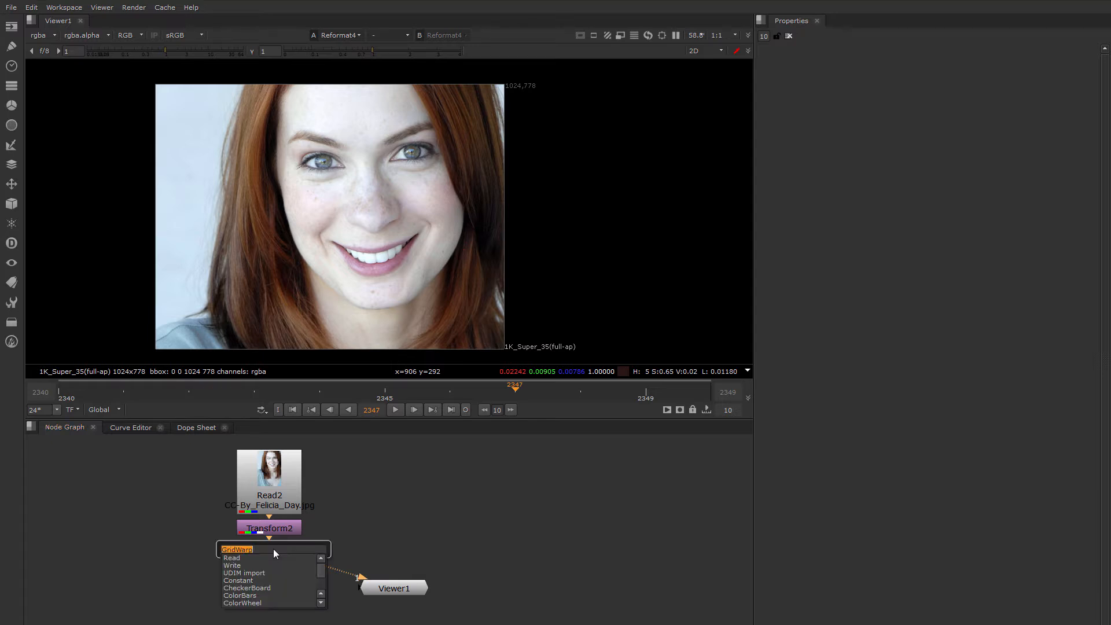
text(grid)
key(Down)
key(Down)
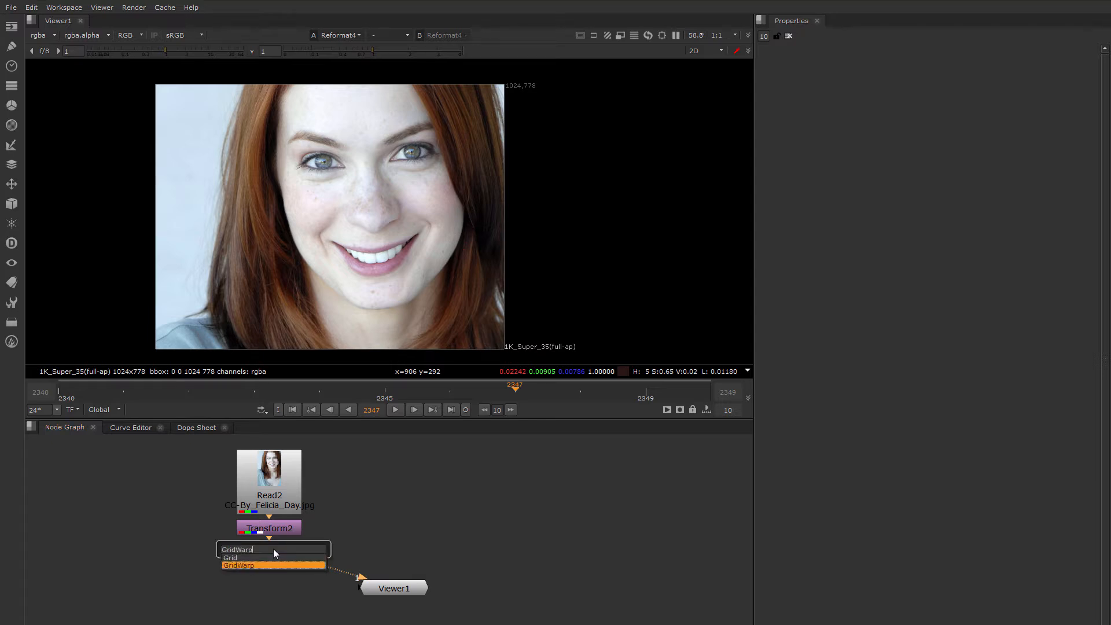
key(Return)
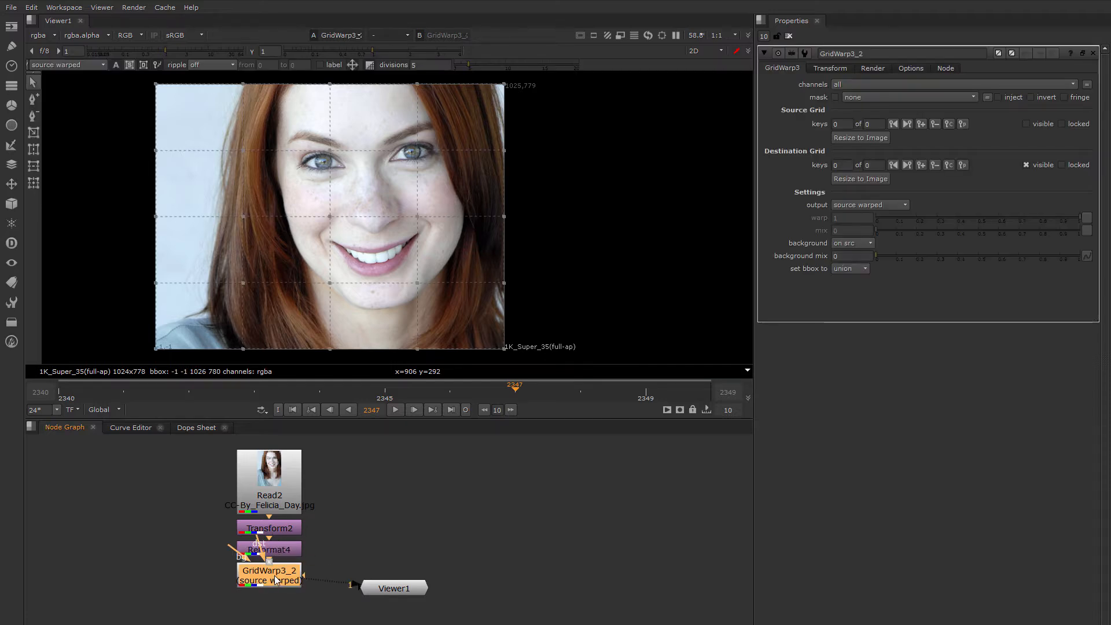
Tuck GridWarp3_2 under Reformat4, then drag the left-eye destination point rightward.
drag(271, 572, 264, 533)
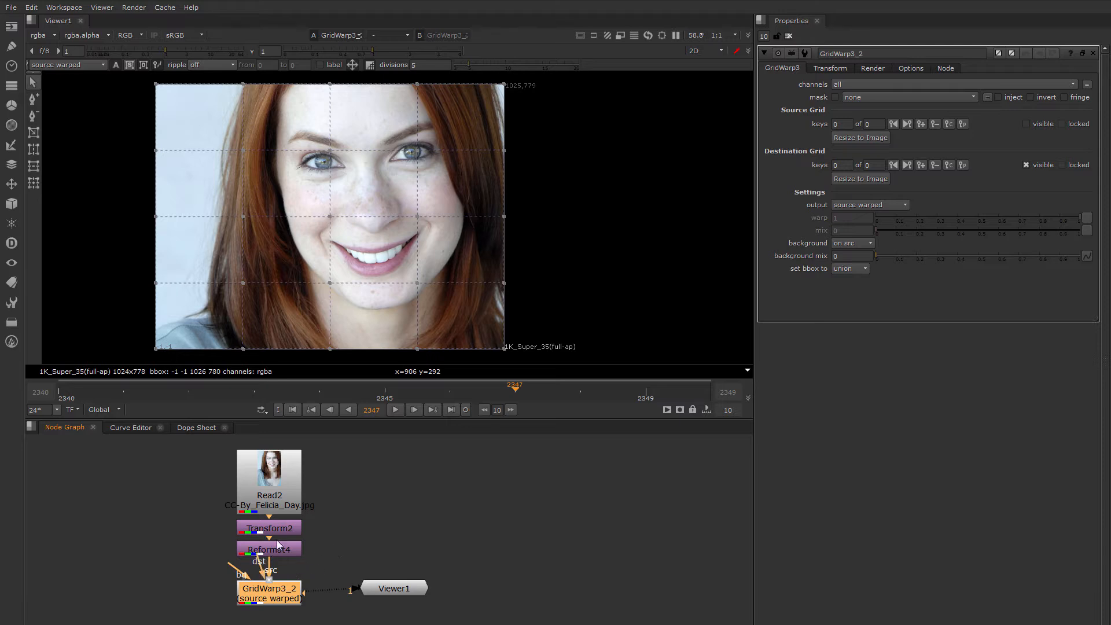
drag(279, 598, 280, 584)
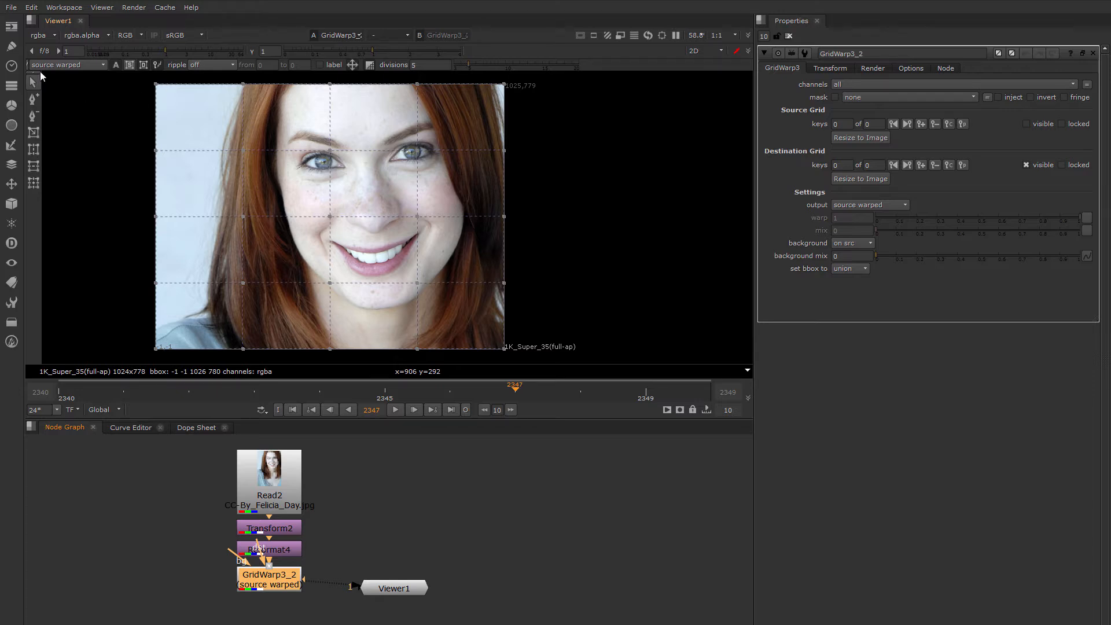
click(75, 65)
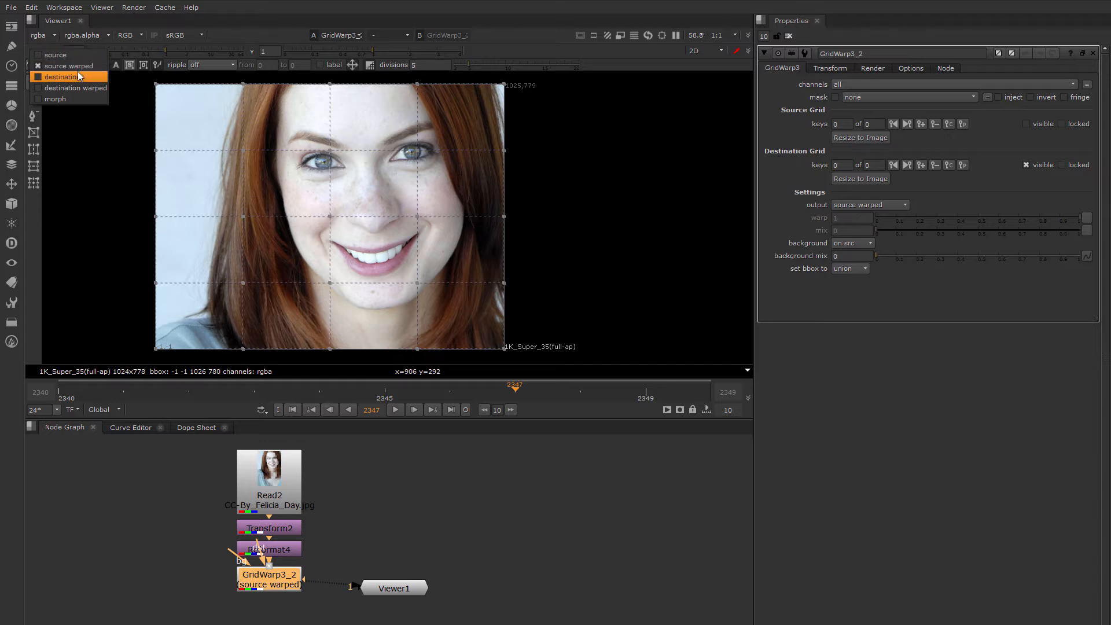
click(128, 218)
drag(289, 583, 286, 586)
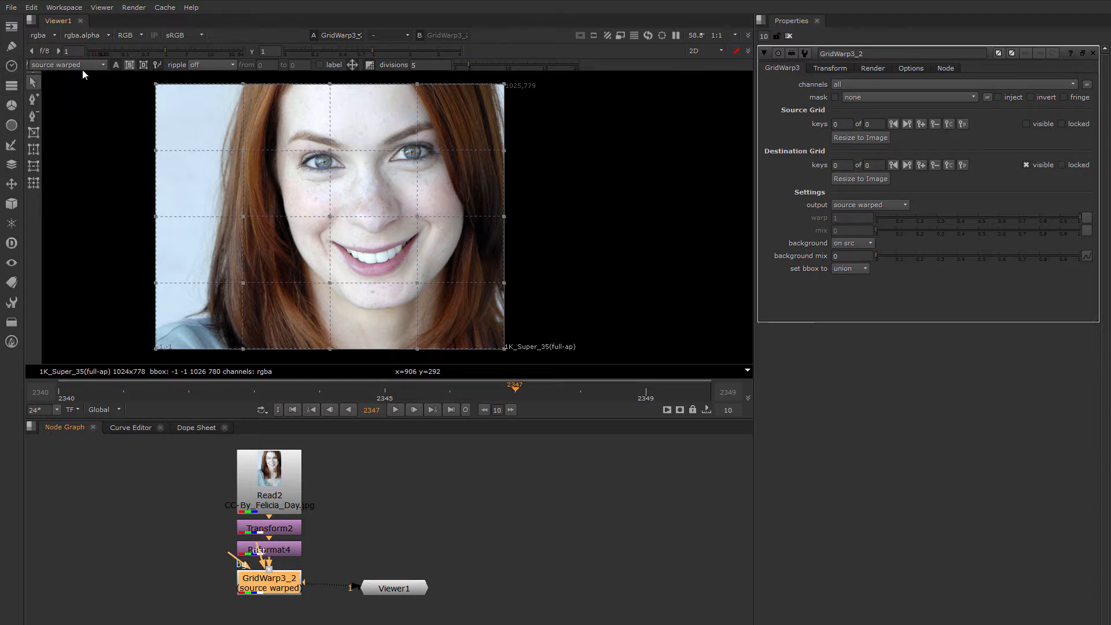
drag(330, 151, 354, 148)
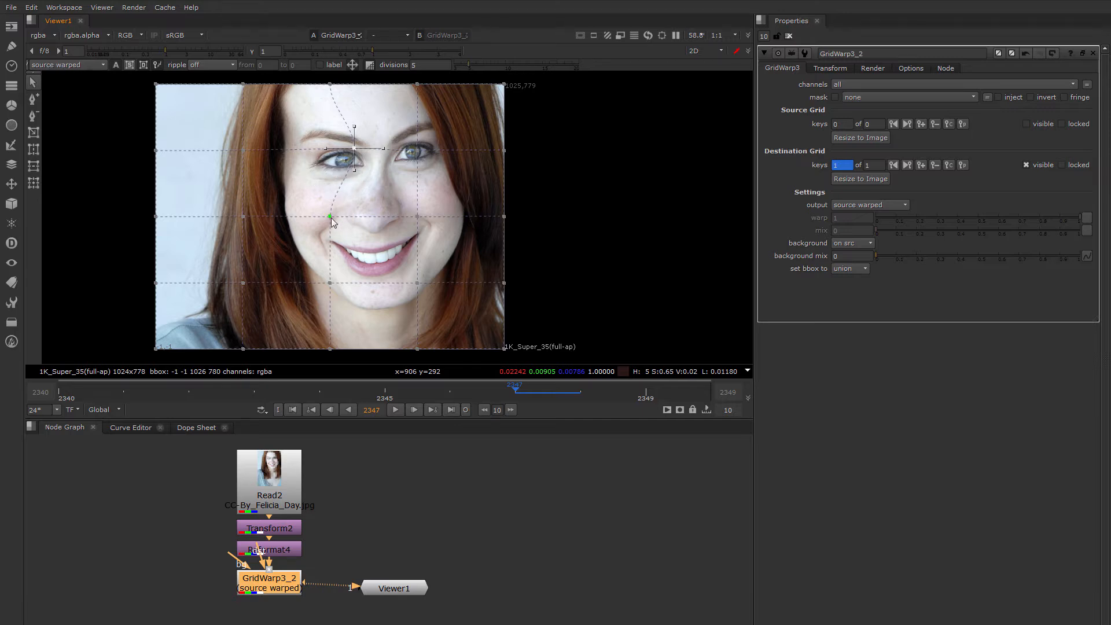
Push the centre grid point right over the nose and view the destination output.
drag(331, 218, 354, 215)
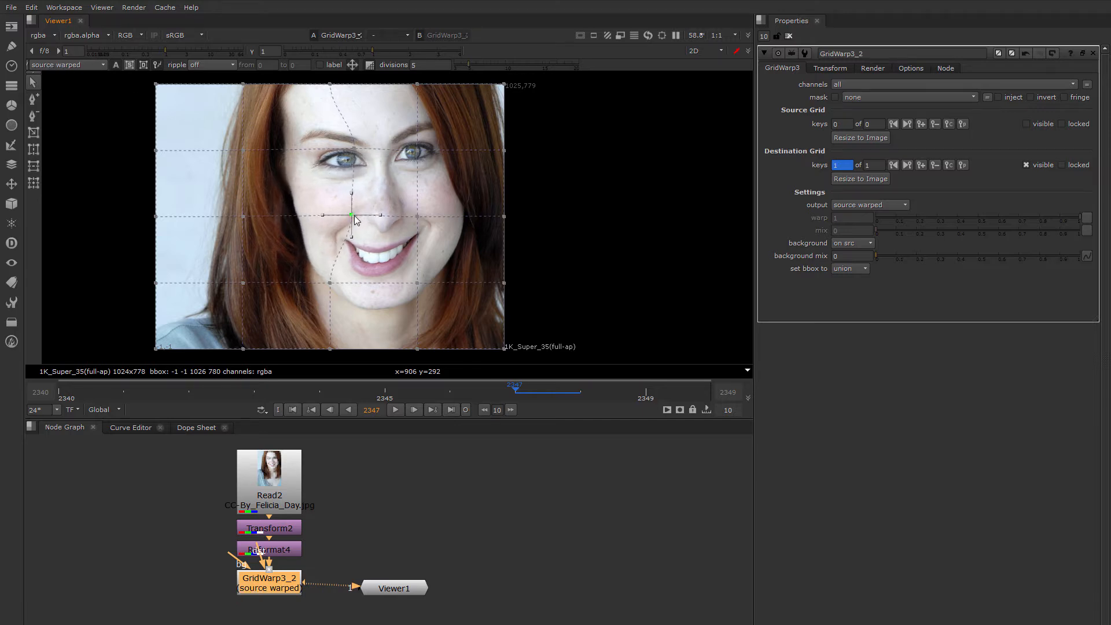
click(72, 64)
click(64, 77)
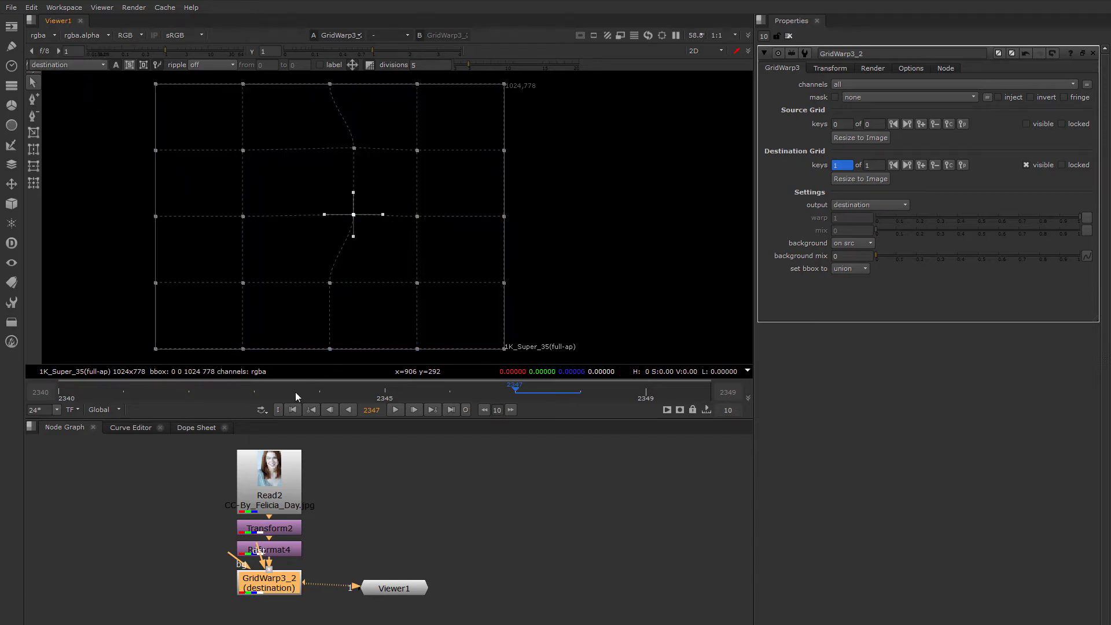
drag(264, 572, 265, 576)
Compare the destination warped, morph and unwarped source output modes.
click(74, 67)
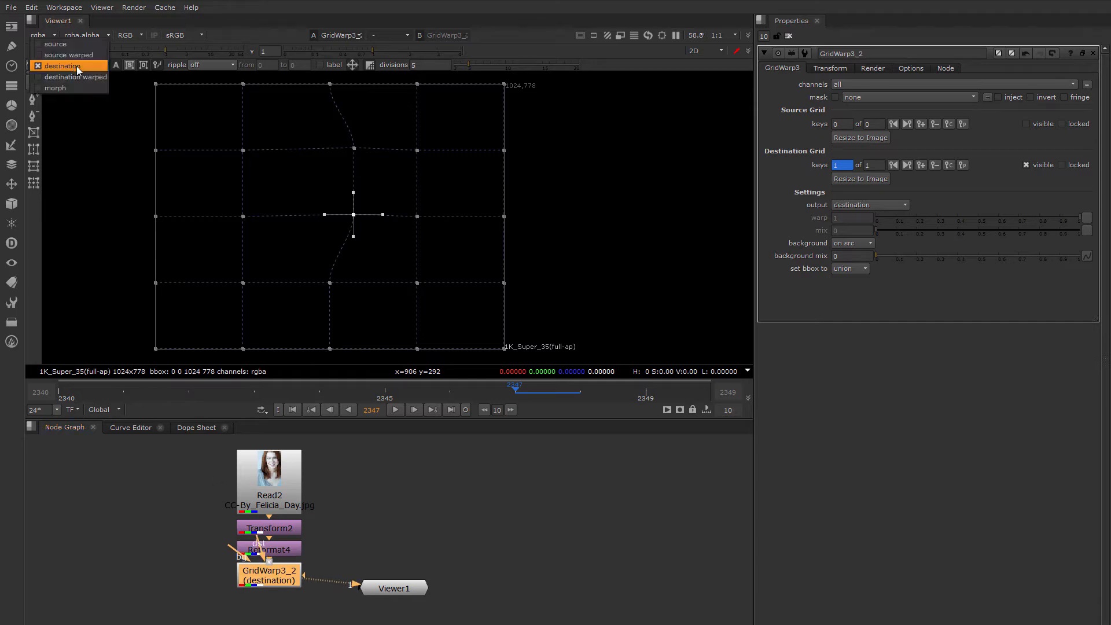
click(78, 78)
click(71, 63)
click(70, 76)
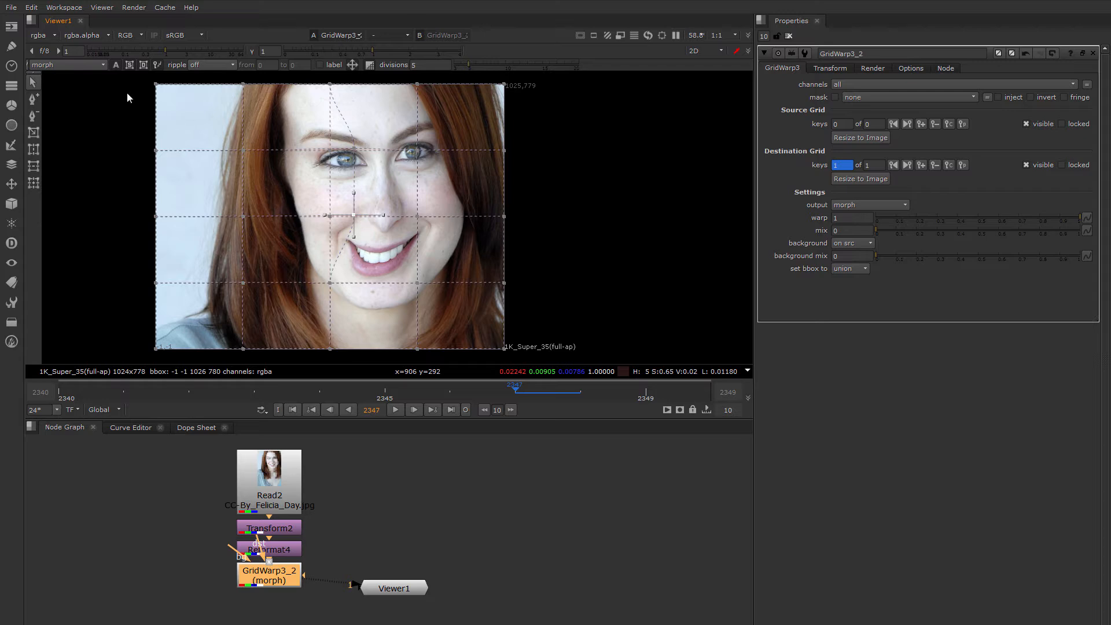
click(70, 64)
click(64, 22)
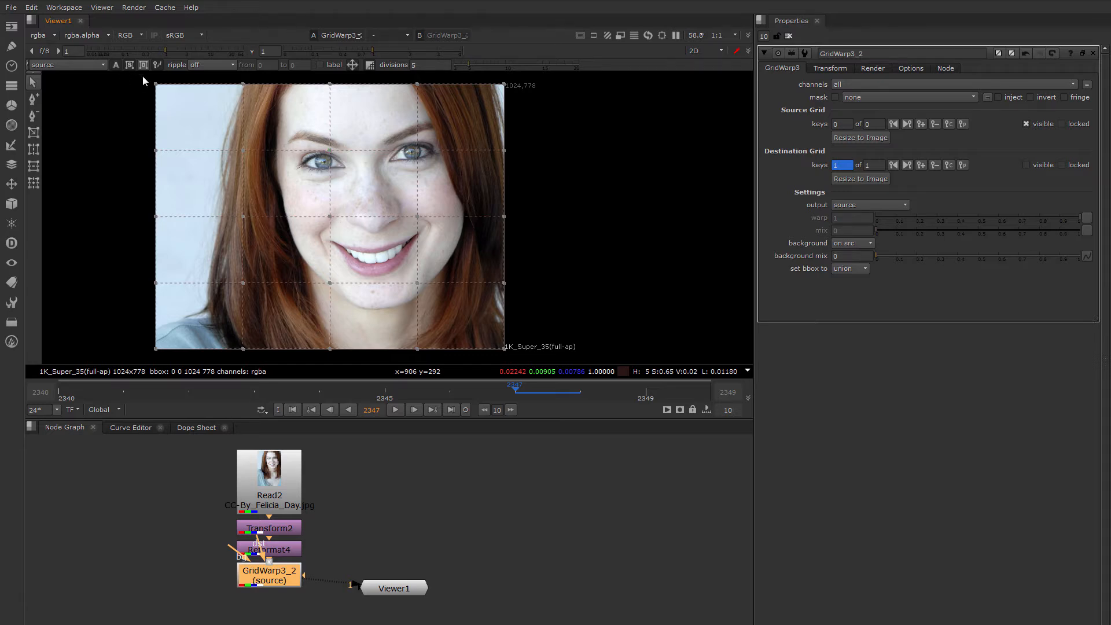
Toggle automatic keyframing and set the output back to source warped.
click(114, 65)
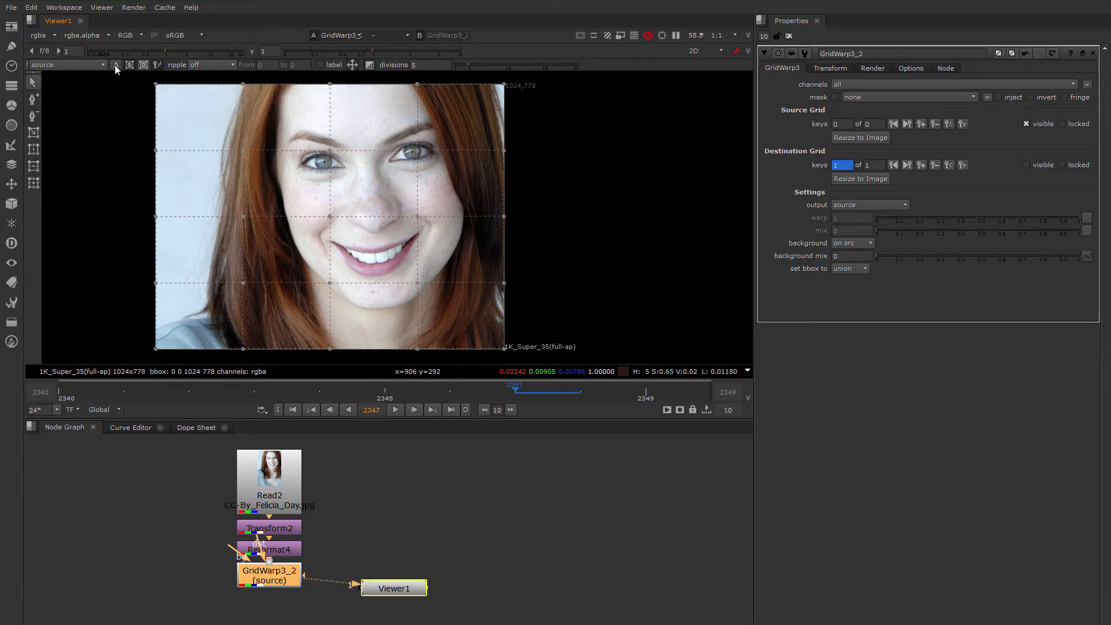
click(78, 64)
click(63, 80)
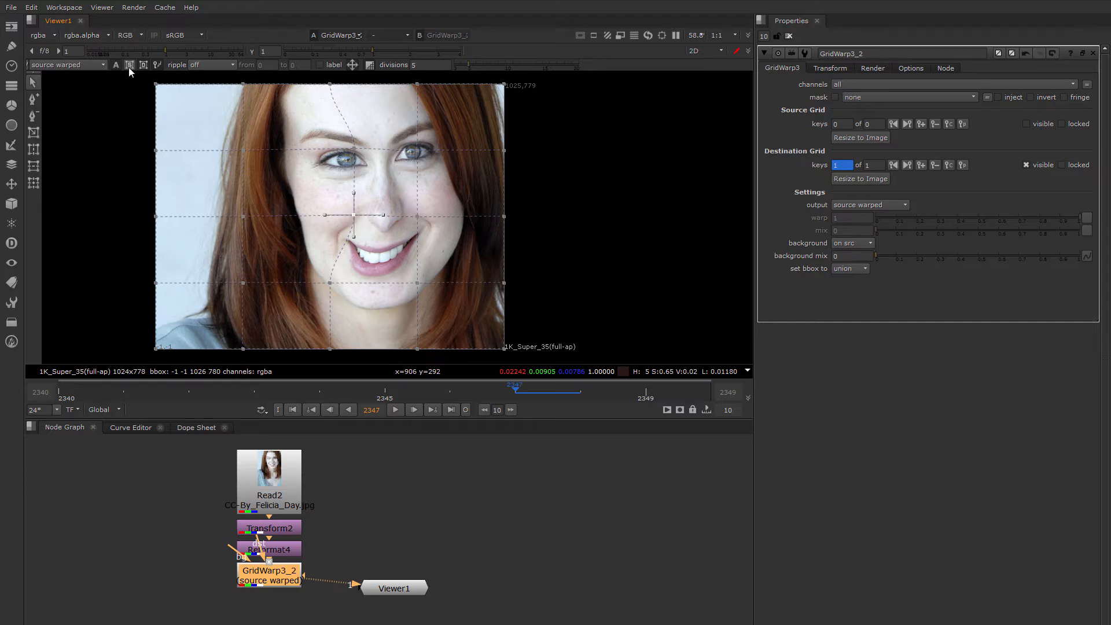
click(117, 66)
click(131, 67)
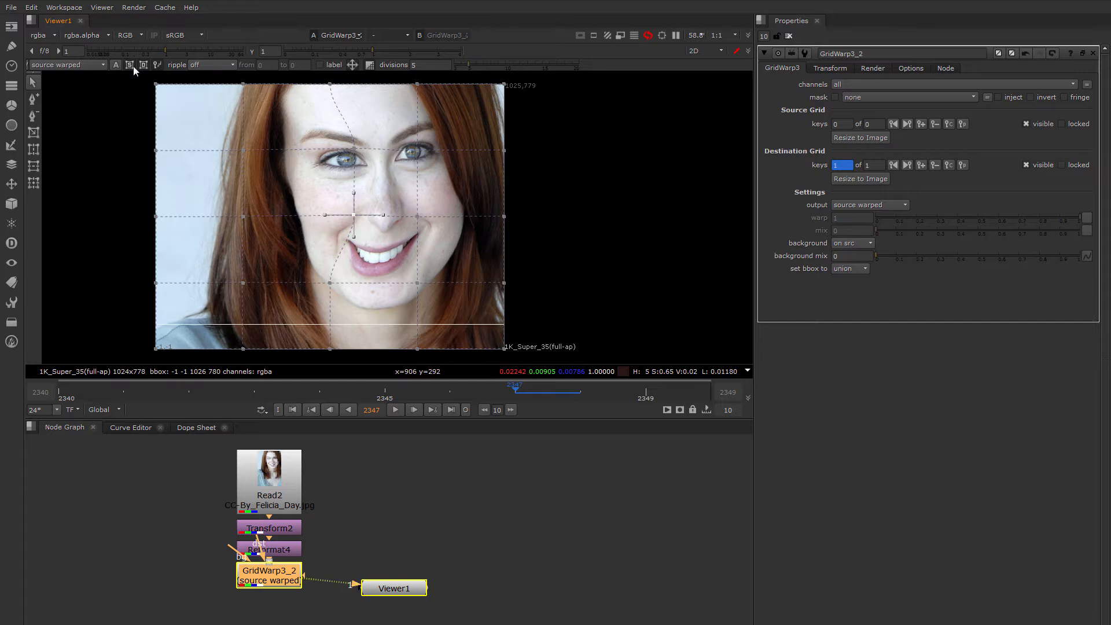
click(146, 65)
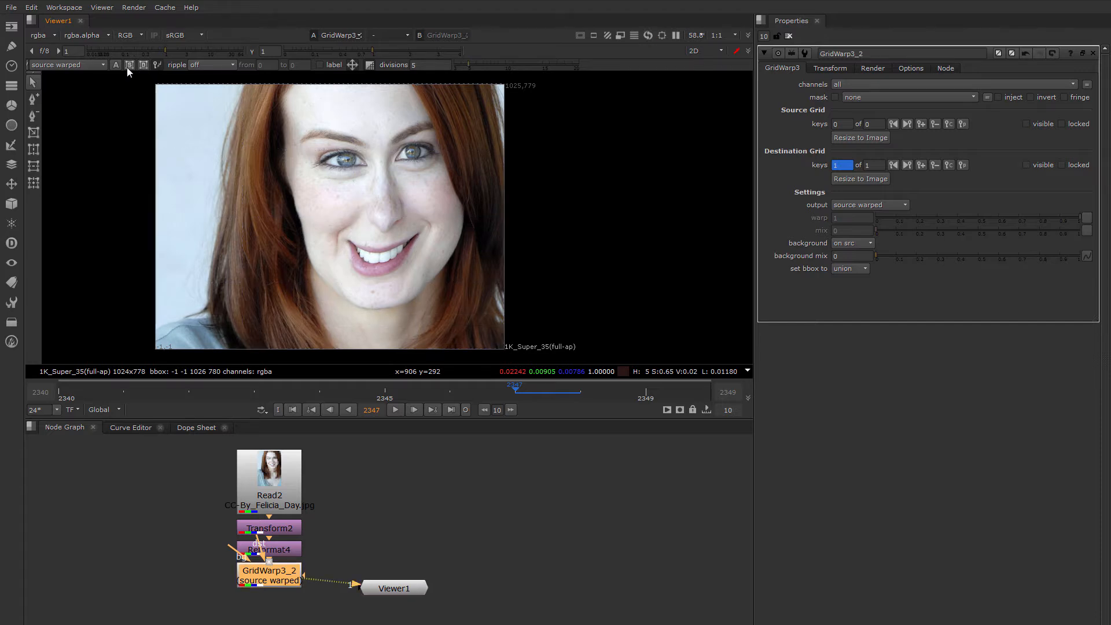
click(143, 65)
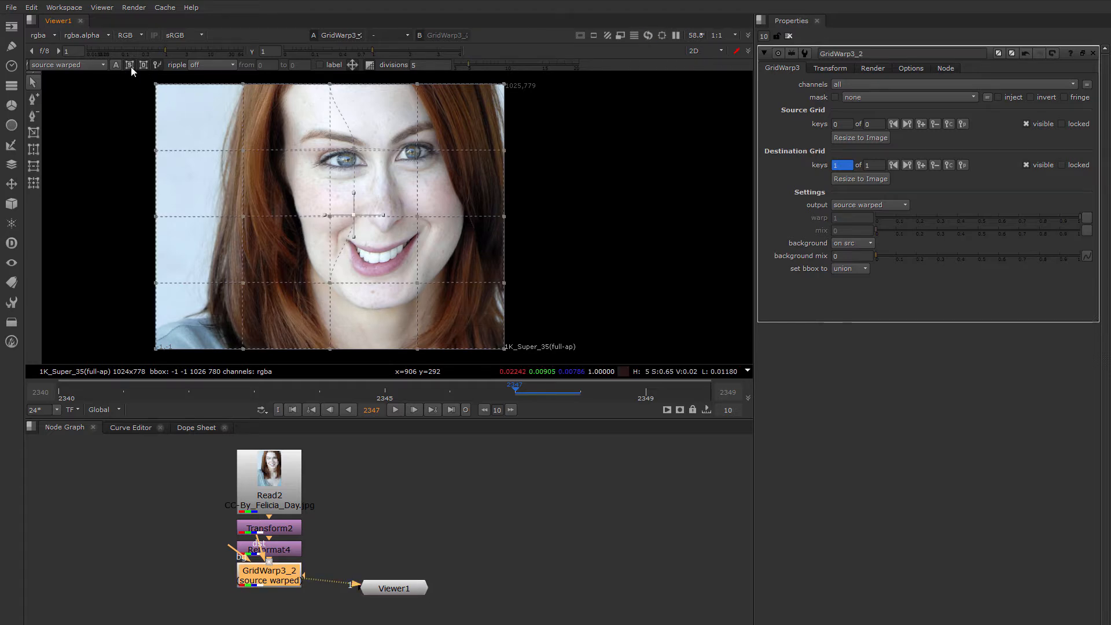
click(130, 65)
click(144, 65)
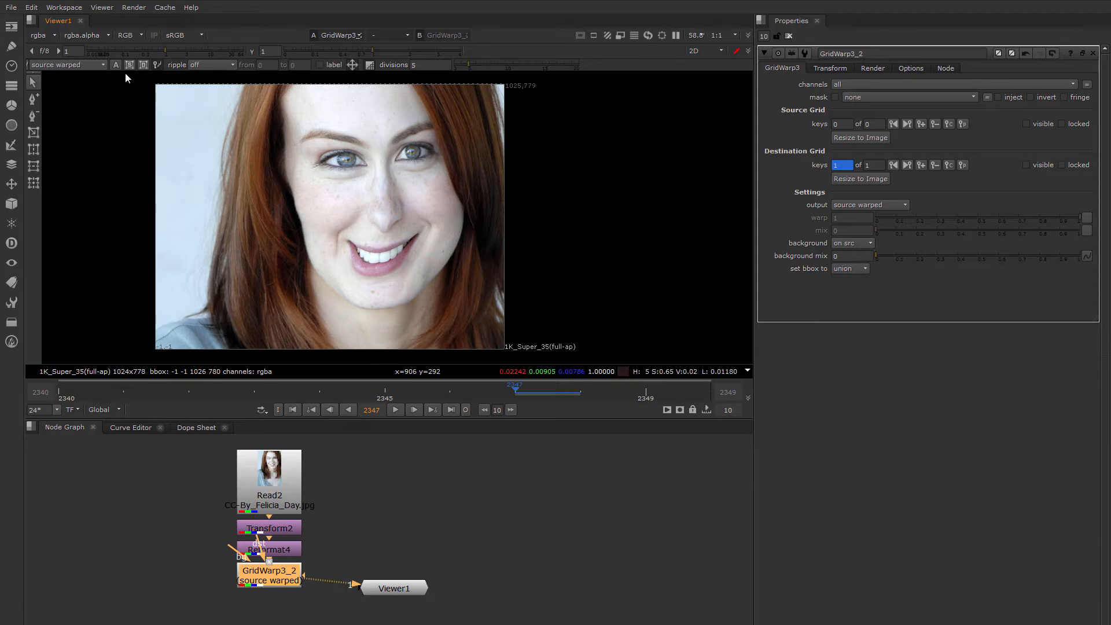
click(144, 66)
Pull the eye and centre grid points back left and set ripple to all.
drag(353, 148, 325, 149)
mouse_move(351, 213)
mouse_down()
mouse_move(325, 220)
mouse_move(320, 198)
mouse_move(354, 216)
mouse_up()
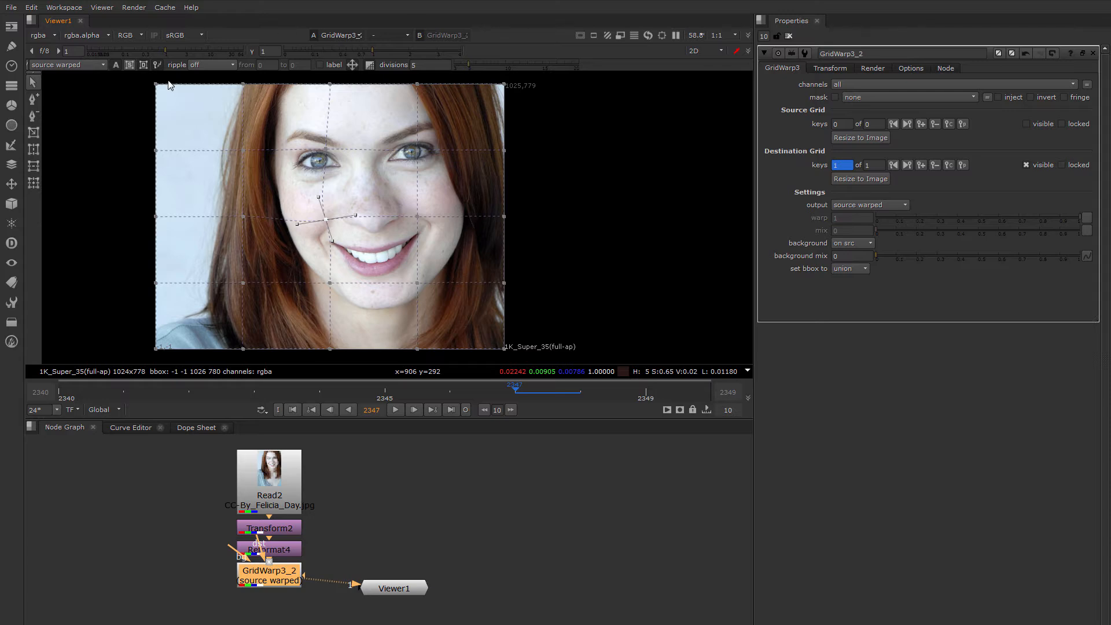
click(213, 65)
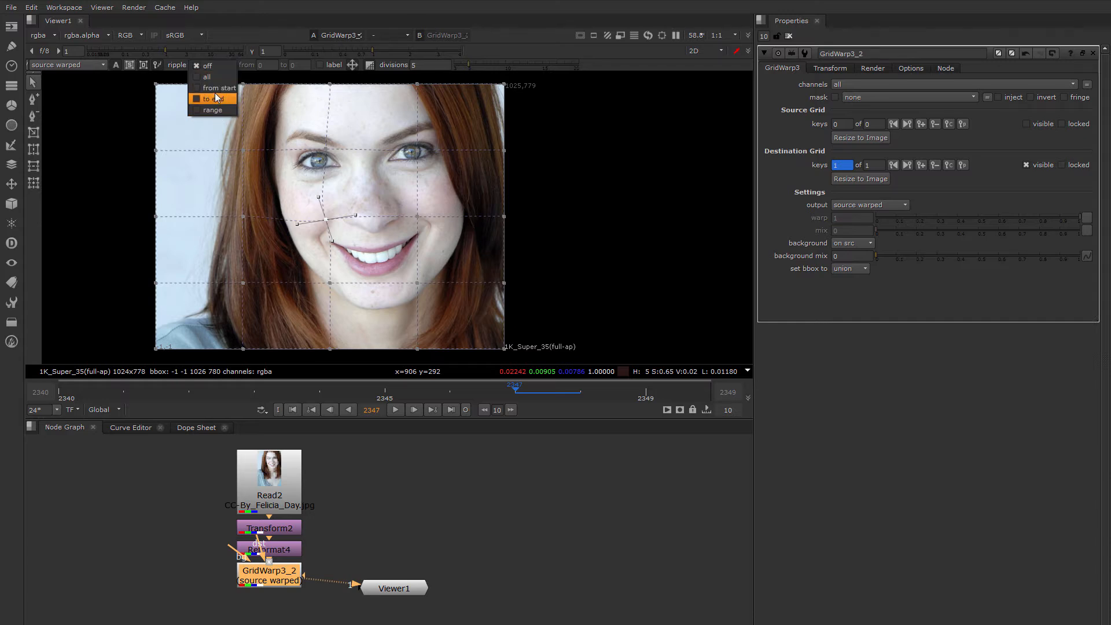
click(200, 78)
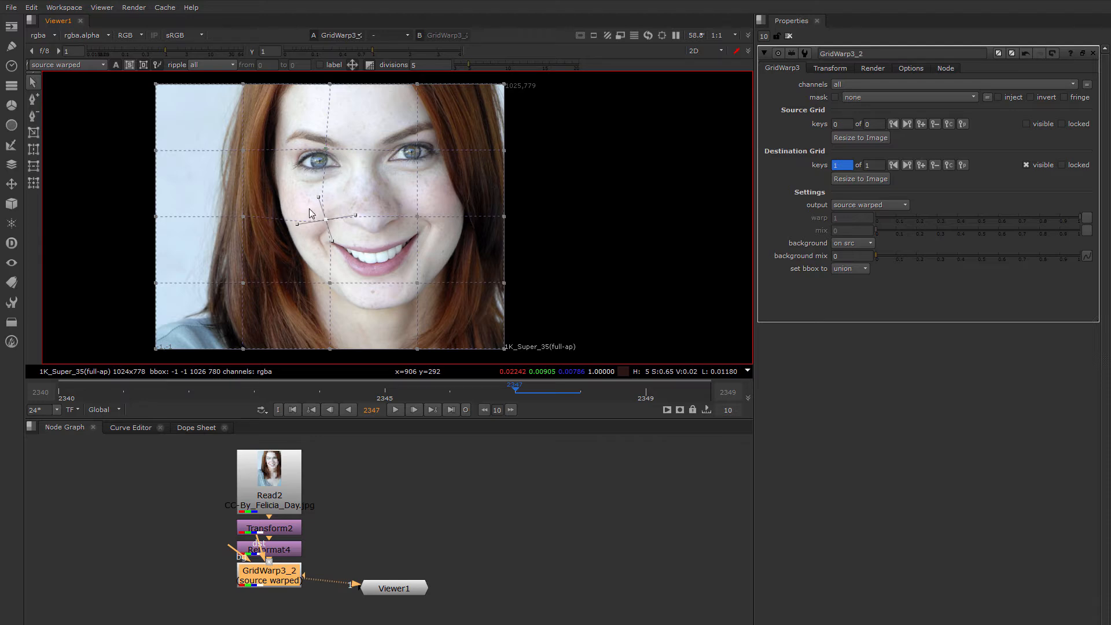
Try ripple set to range, then turn ripple off.
click(210, 66)
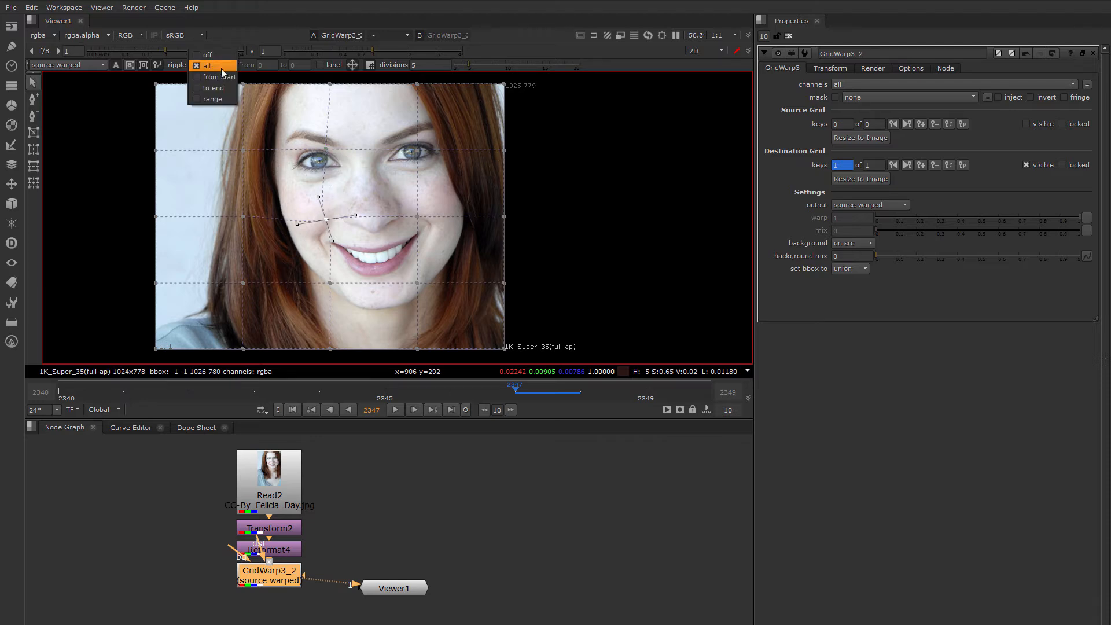
click(200, 99)
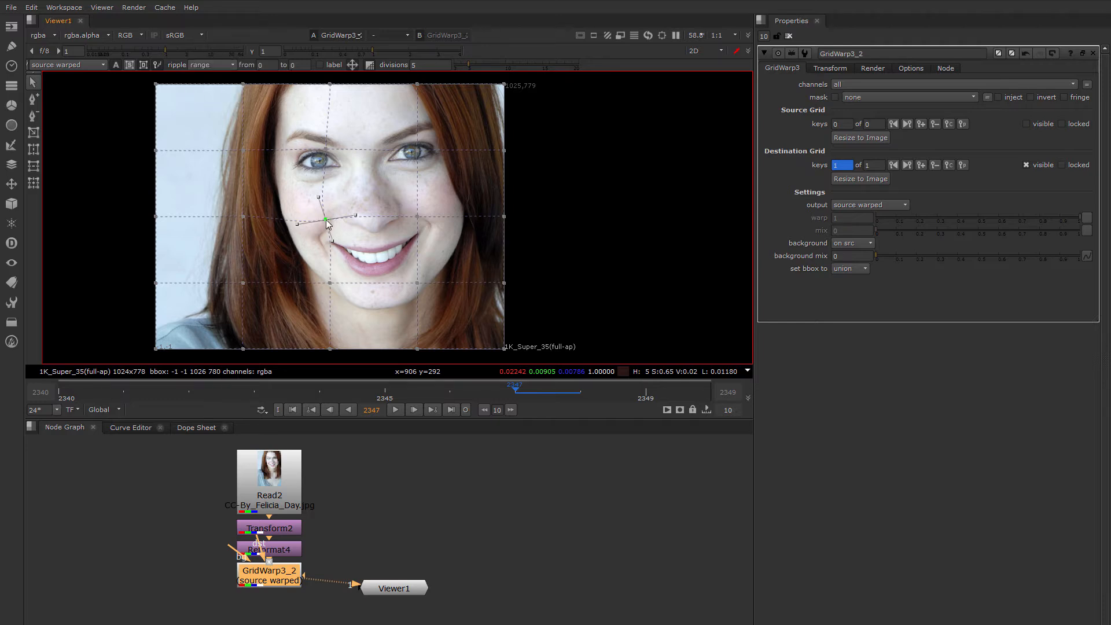
click(211, 65)
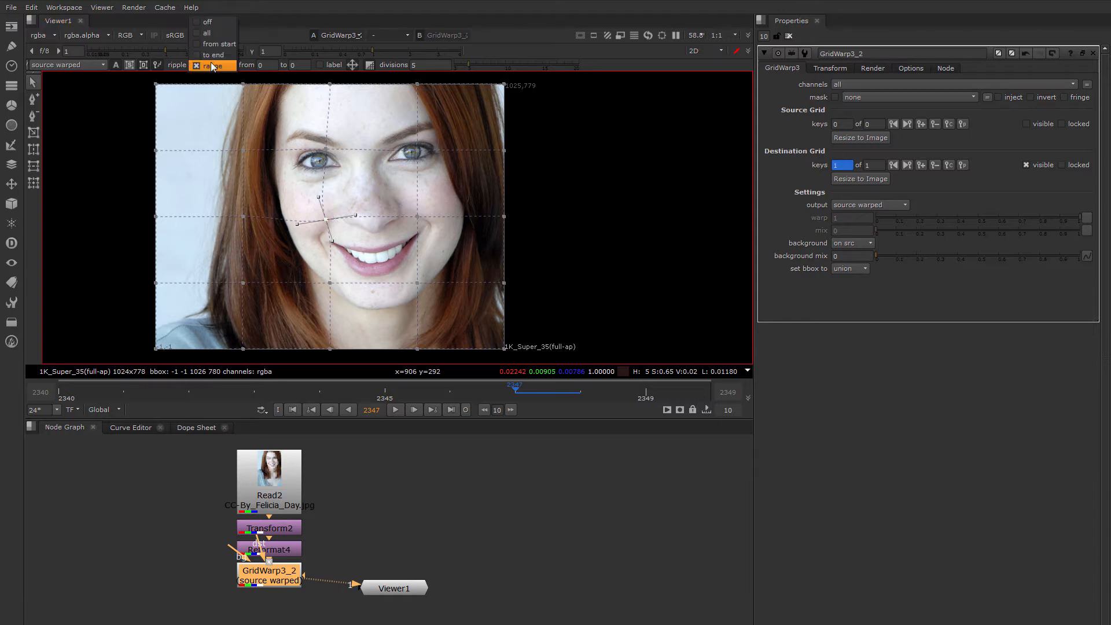
click(210, 22)
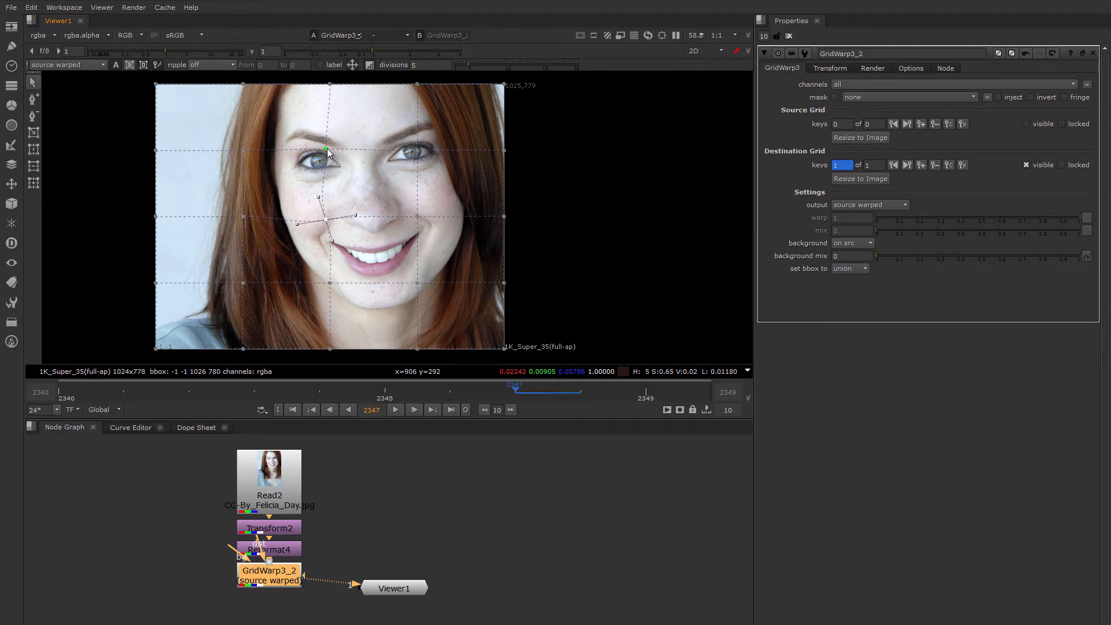
With point labels shown, select grid point 2,4 on the left line and nudge it down.
click(320, 64)
click(326, 148)
click(243, 150)
drag(242, 150, 244, 149)
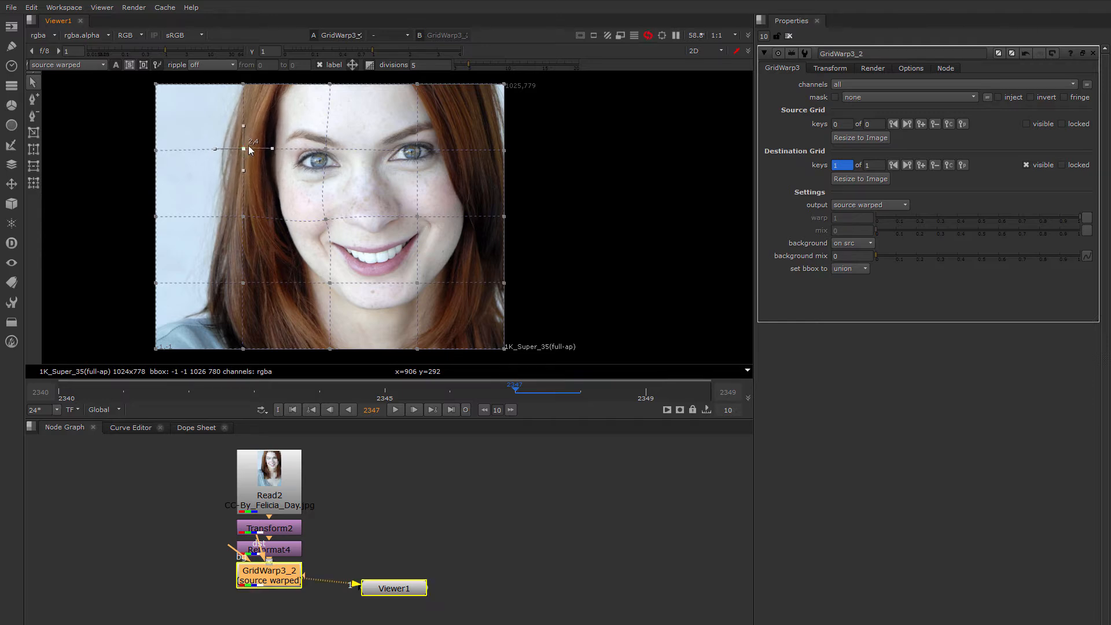
click(319, 65)
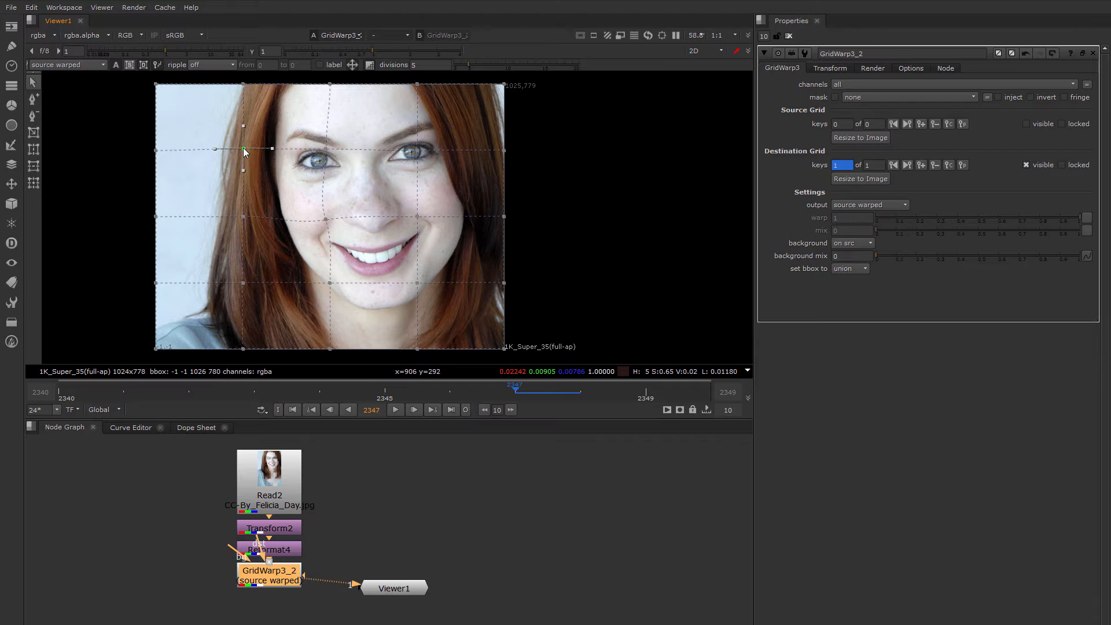
mouse_move(244, 150)
mouse_down()
mouse_move(266, 157)
mouse_move(235, 151)
mouse_move(244, 156)
mouse_up()
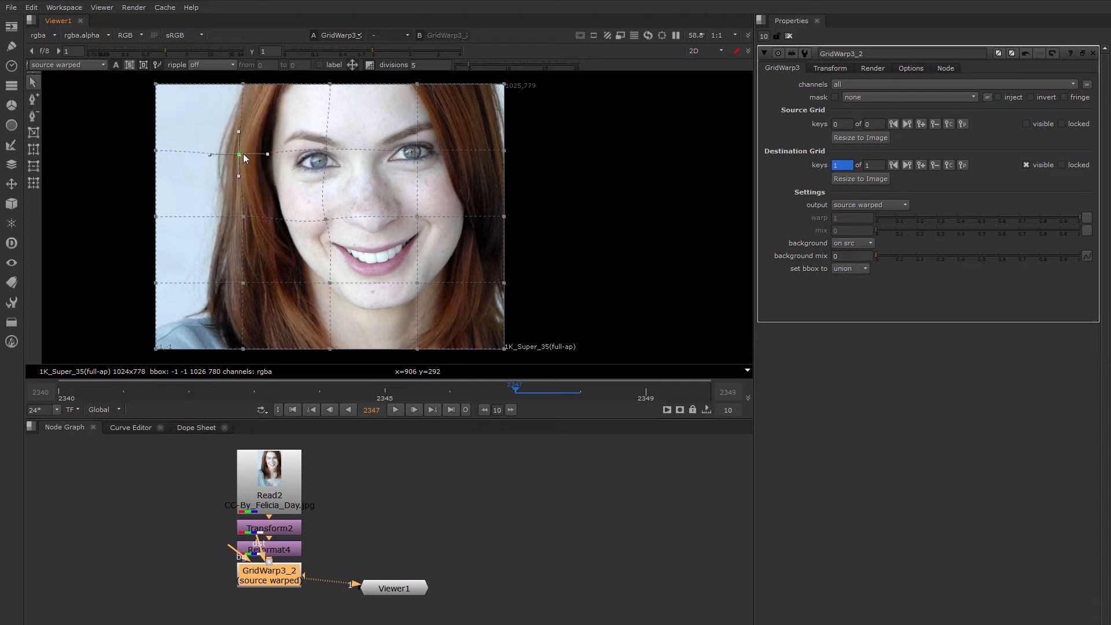
Drag the nose grid point and its tangents, then move the grid centre point up-right.
click(414, 152)
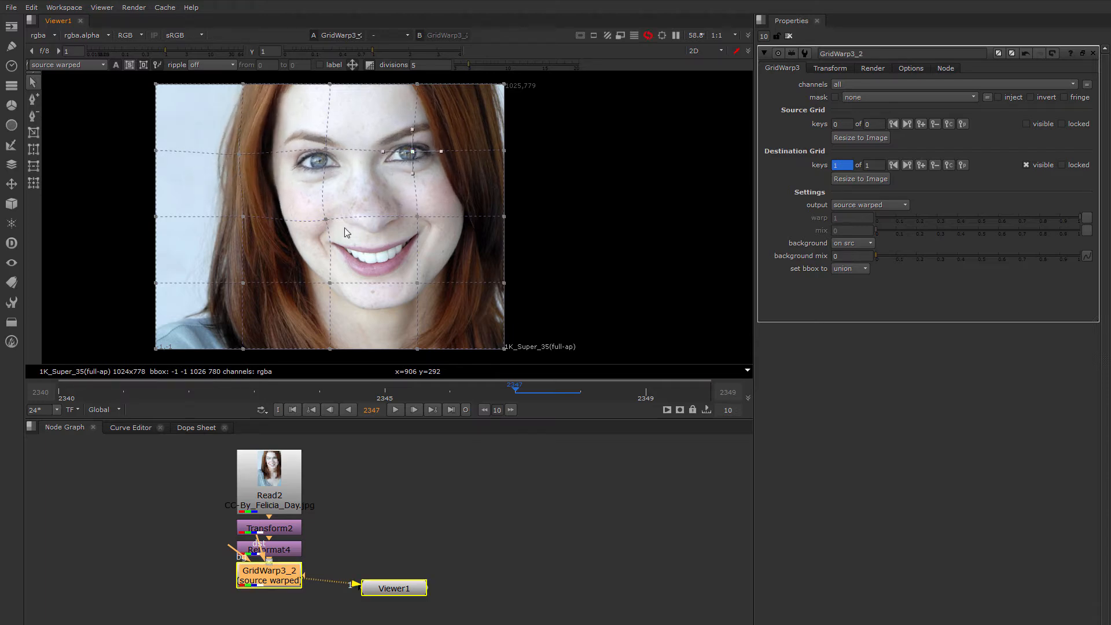
mouse_move(326, 219)
mouse_down()
mouse_move(315, 215)
mouse_move(331, 219)
mouse_up()
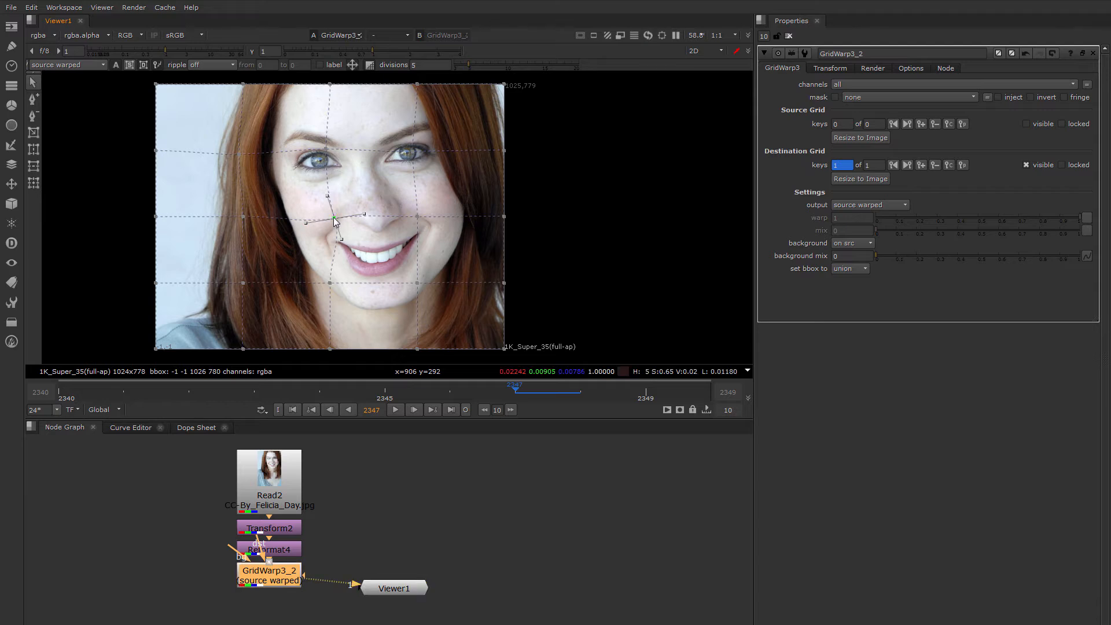
mouse_move(333, 218)
mouse_down()
mouse_move(363, 217)
mouse_move(327, 219)
mouse_move(328, 239)
mouse_move(326, 220)
mouse_up()
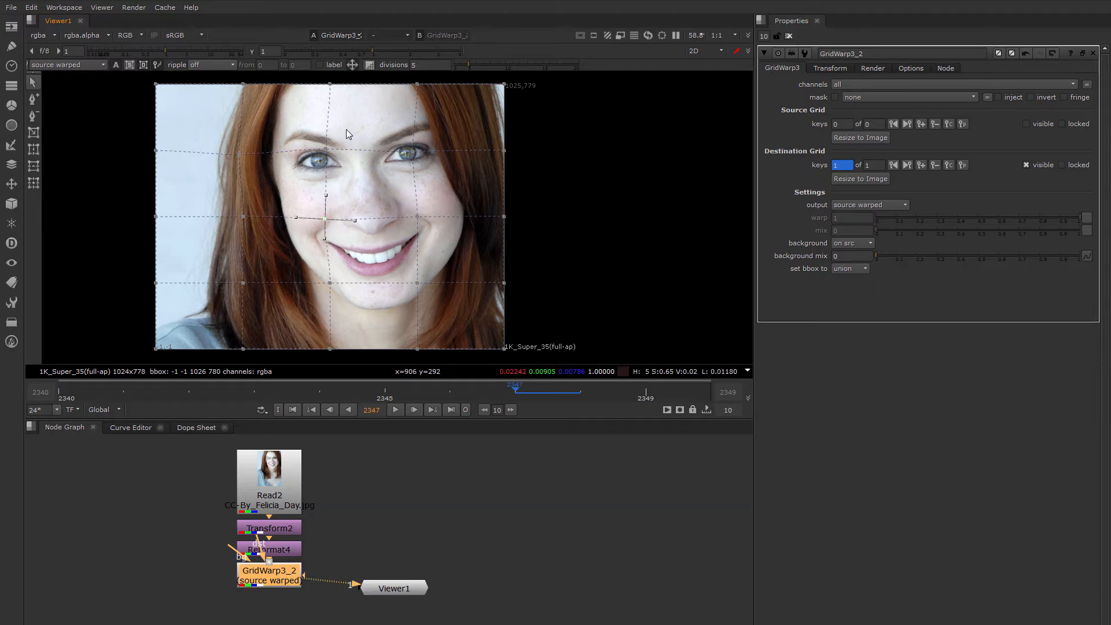
drag(326, 220, 325, 220)
drag(327, 219, 336, 210)
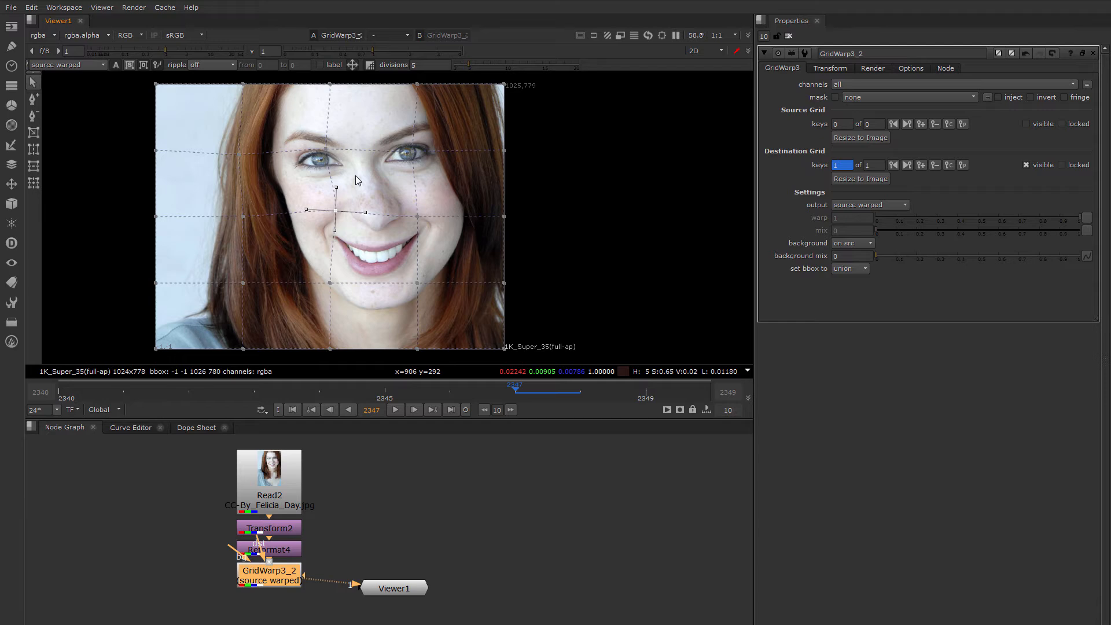
click(377, 132)
Raise grid divisions from 5 to 7 with resubdivision, then undo back to 5.
drag(467, 65, 485, 65)
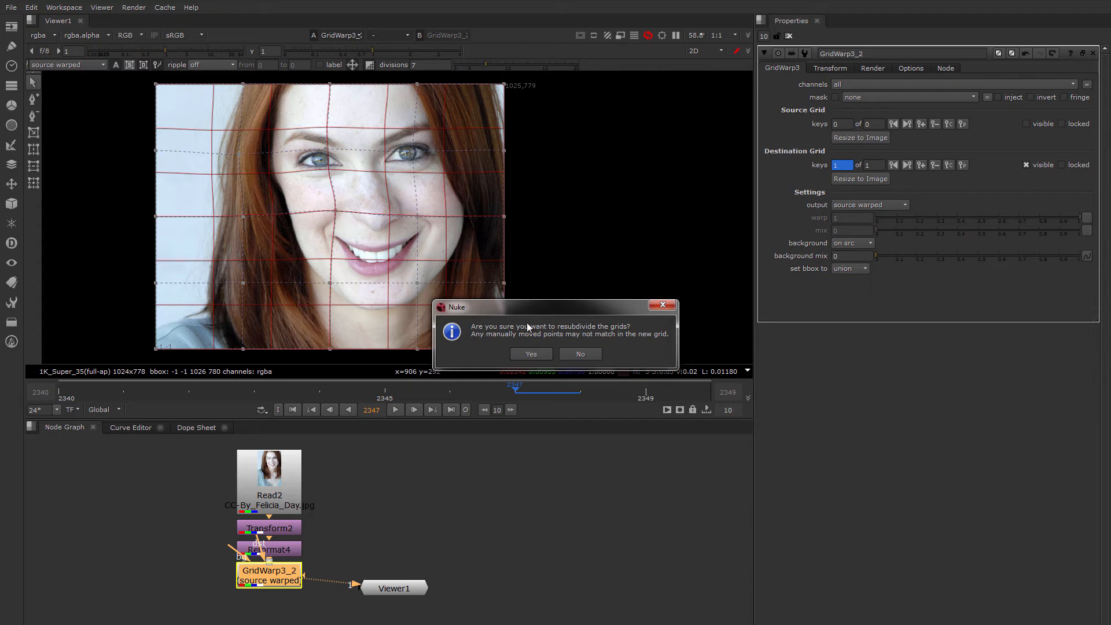
click(531, 355)
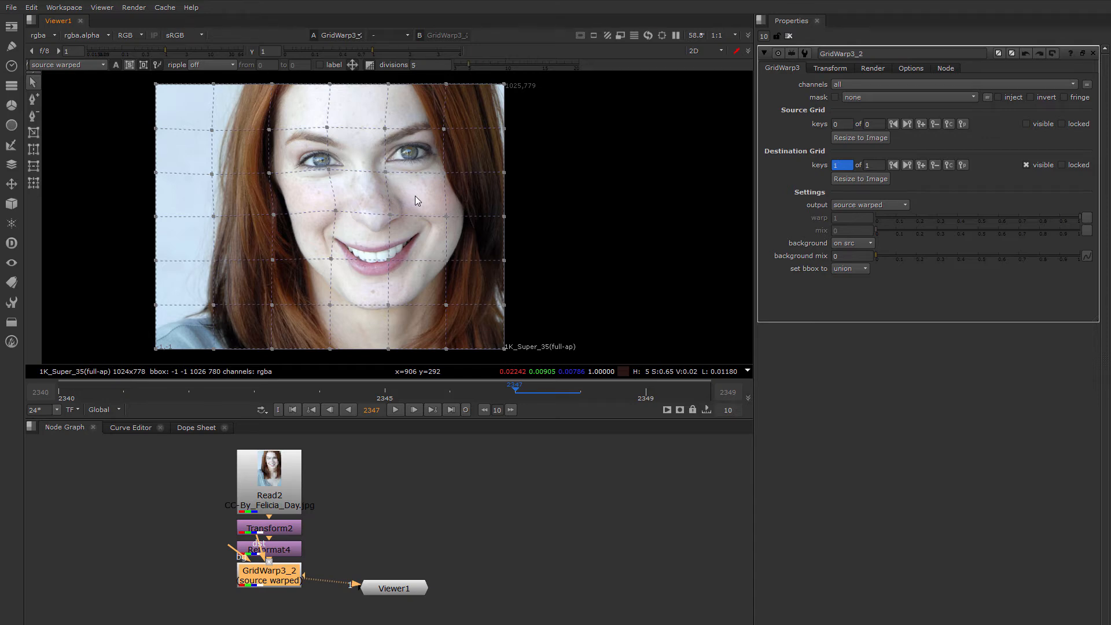
key(ctrl+z)
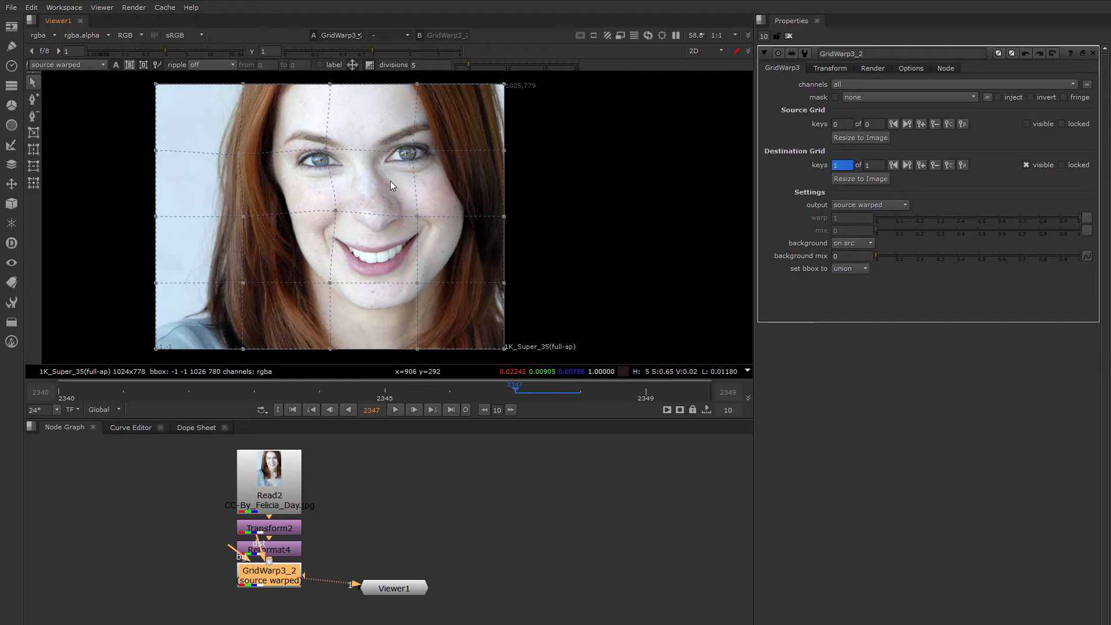
Retry 7 divisions and undo again, then delete GridWarp3_2 and bring up node search.
drag(471, 65, 489, 63)
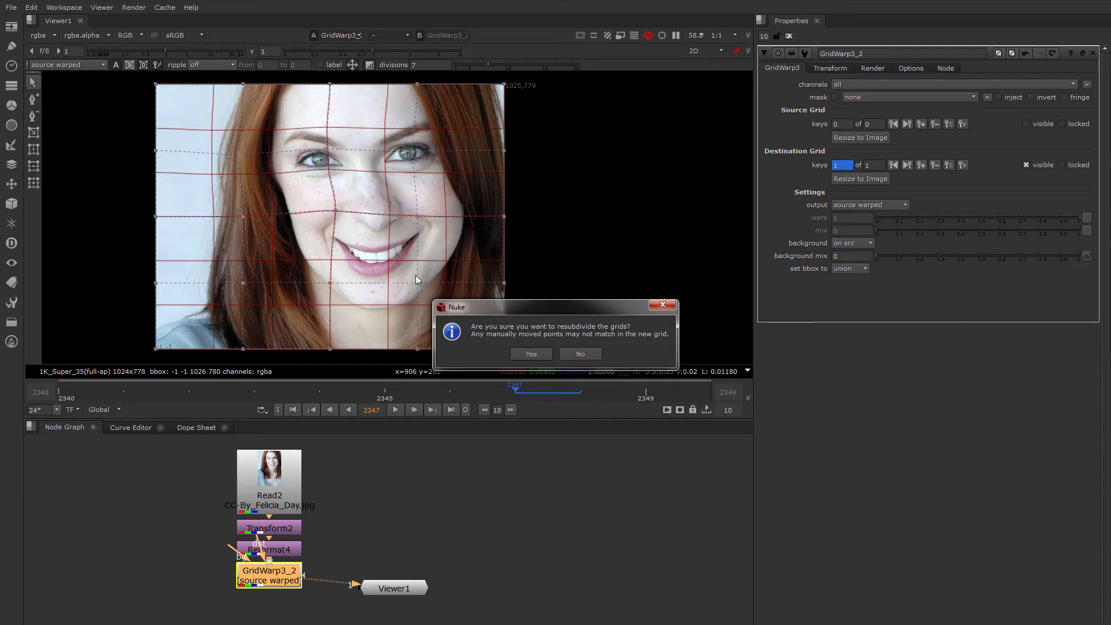
click(531, 354)
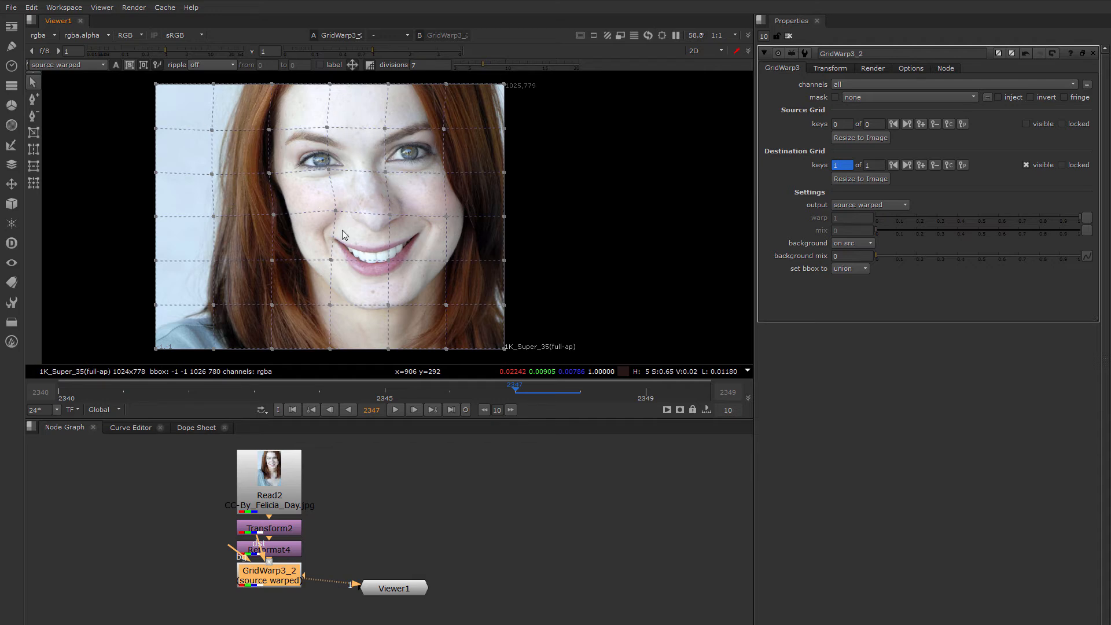
key(ctrl+z)
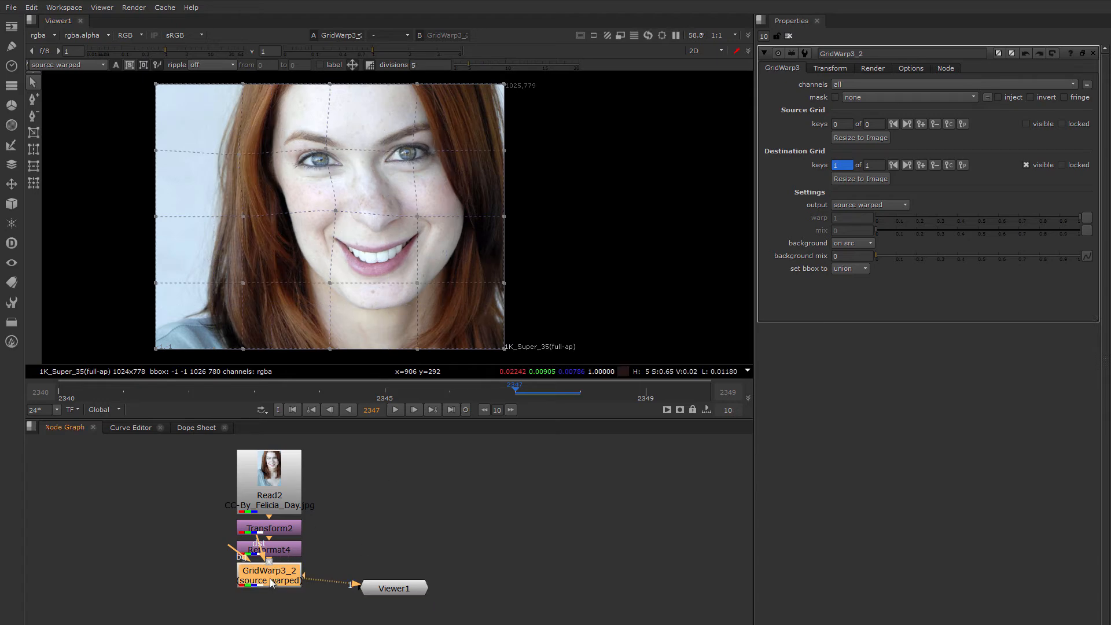
key(Delete)
key(Tab)
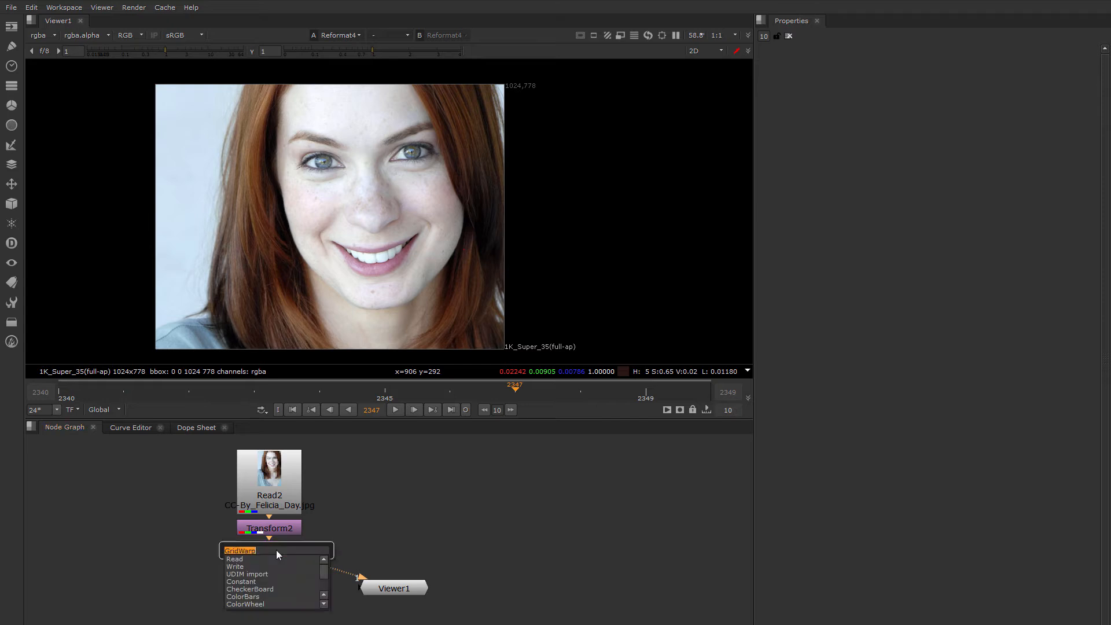
Create a new GridWarp node below Reformat4 and add three grid lines across the portrait.
key(Return)
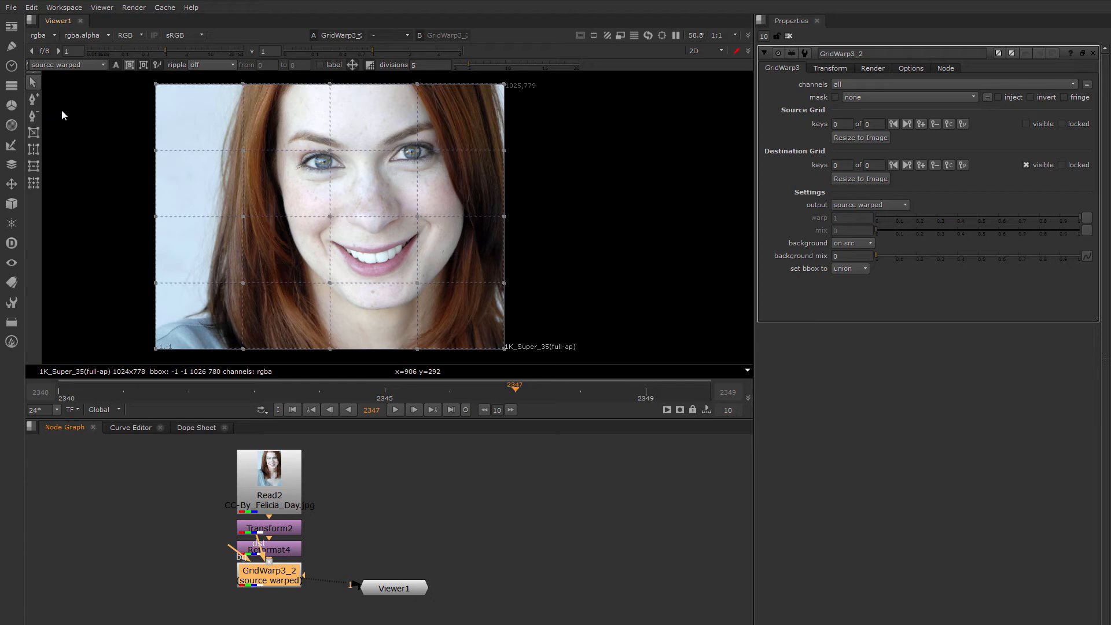
click(31, 100)
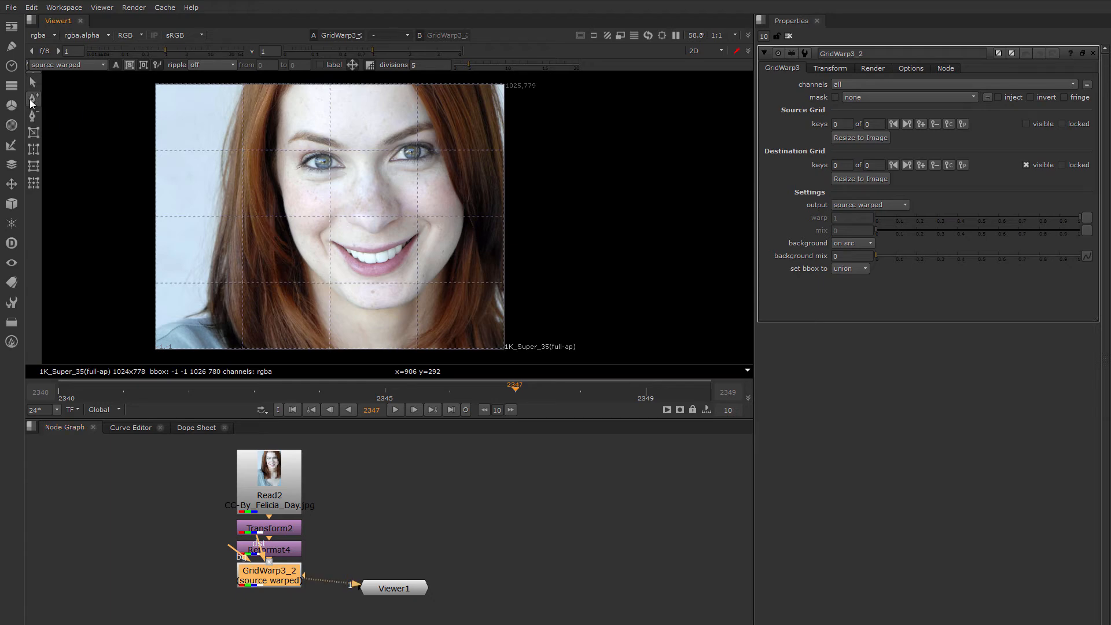
click(243, 123)
click(210, 150)
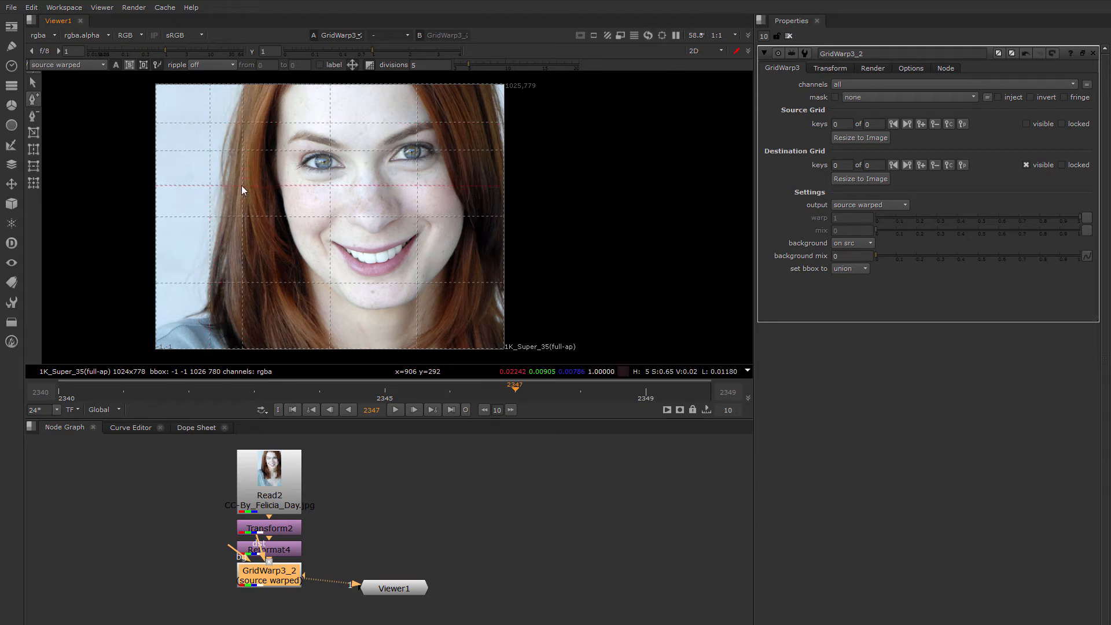
click(242, 185)
Remove the two added horizontal grid lines from the warp grid.
click(33, 116)
click(187, 185)
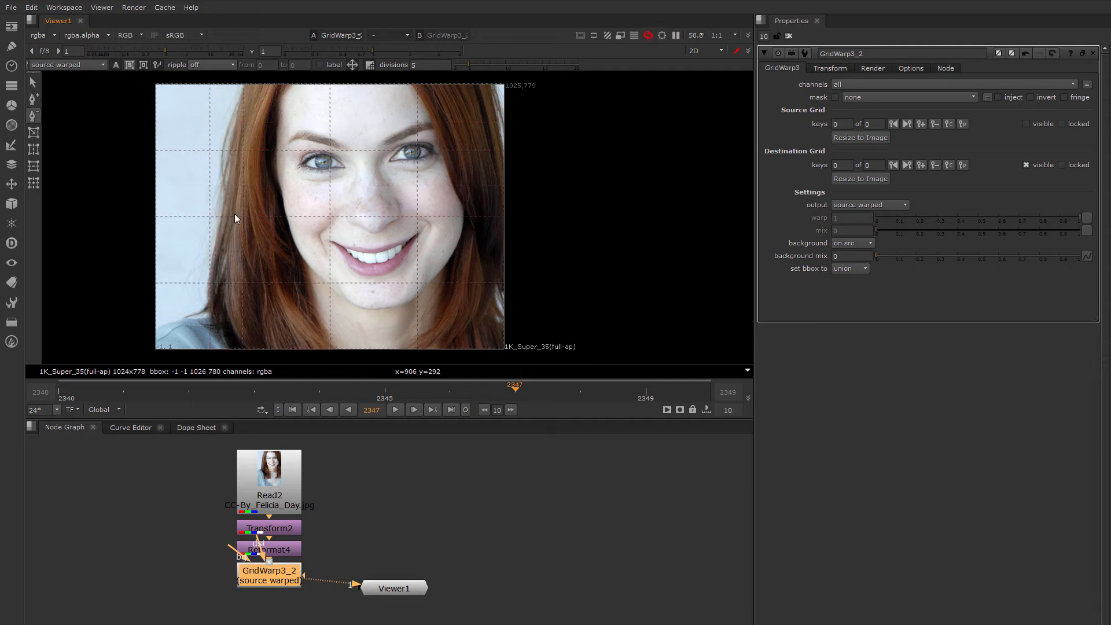
click(185, 217)
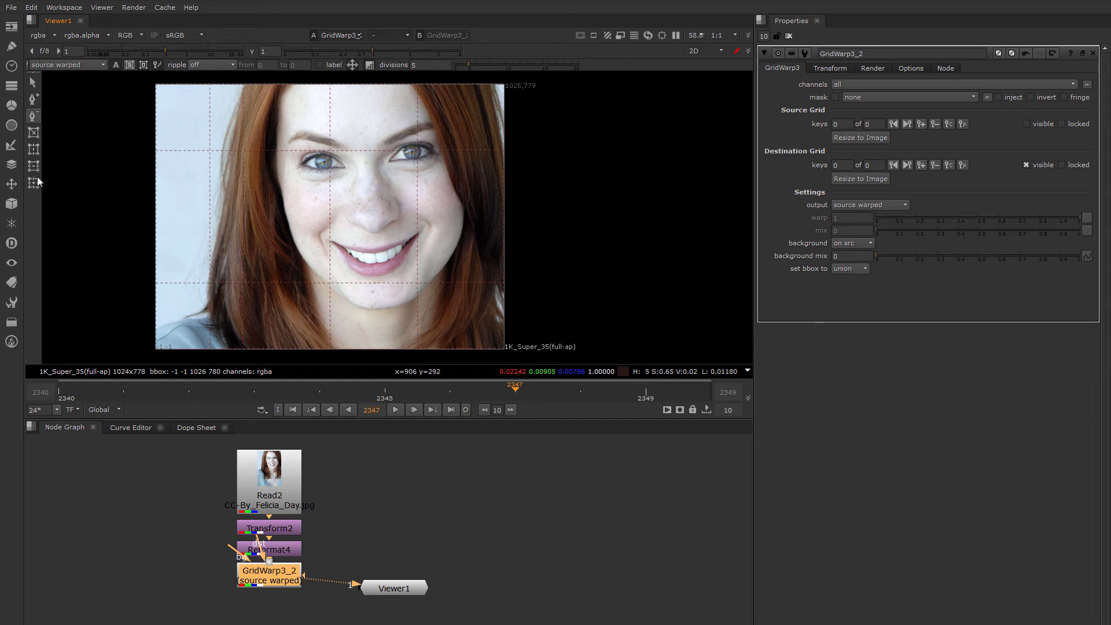
click(35, 86)
Subdivide the left grid cells with vertical and horizontal splits.
drag(189, 124, 250, 312)
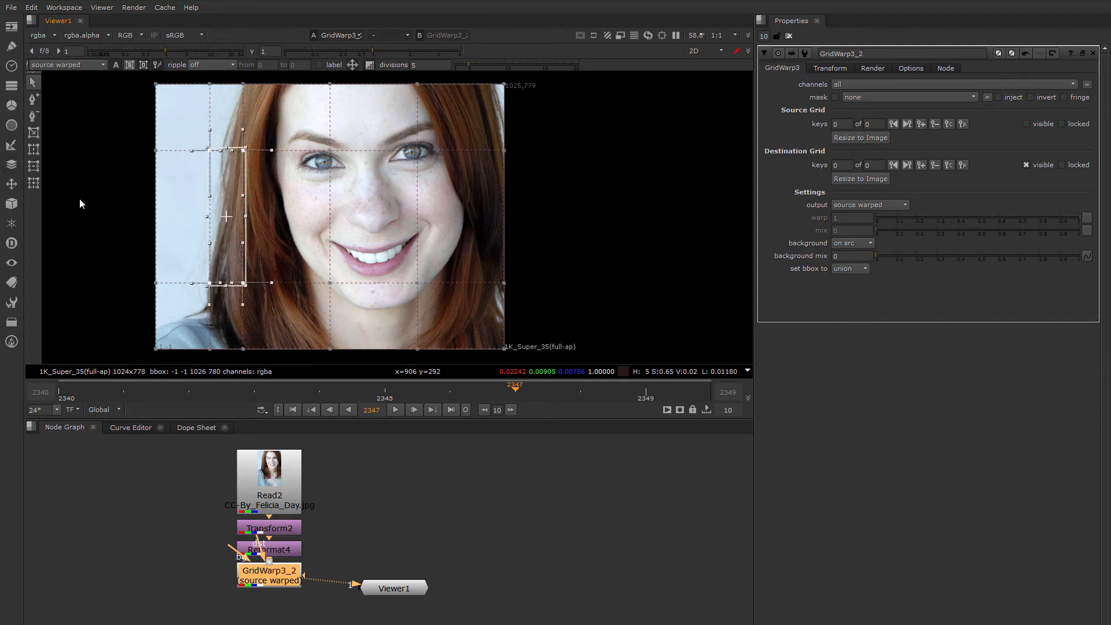
click(35, 151)
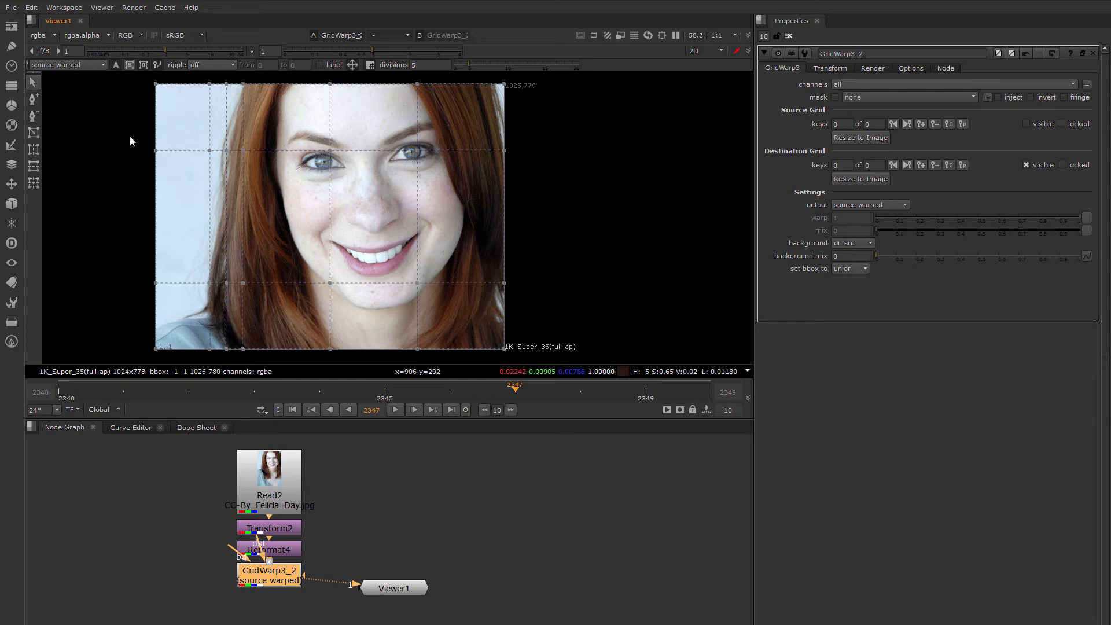
drag(115, 129, 368, 308)
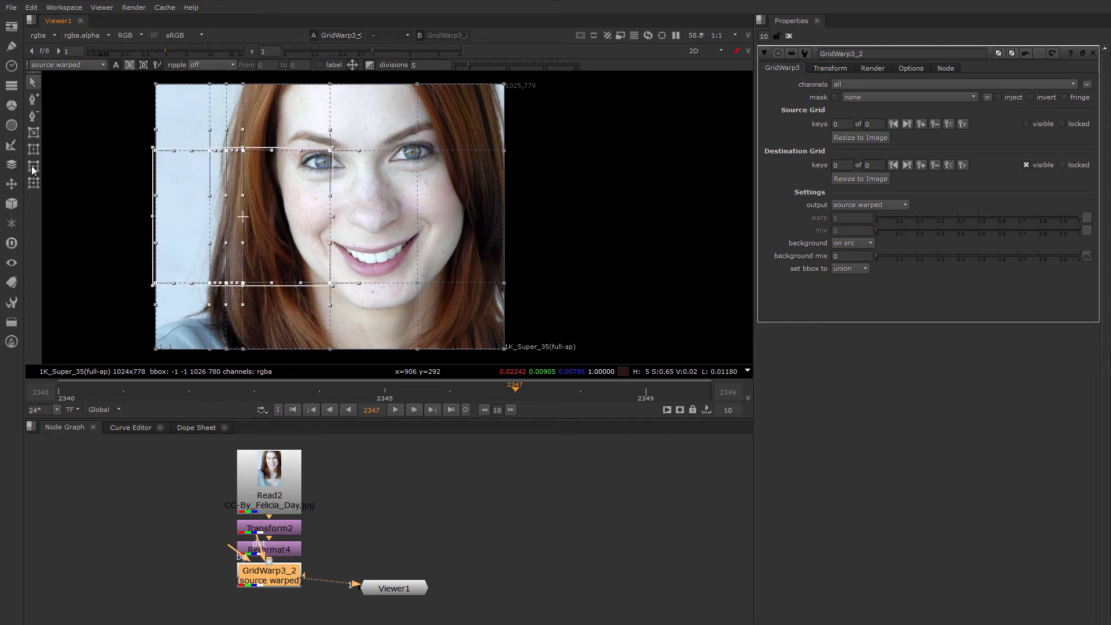
click(33, 167)
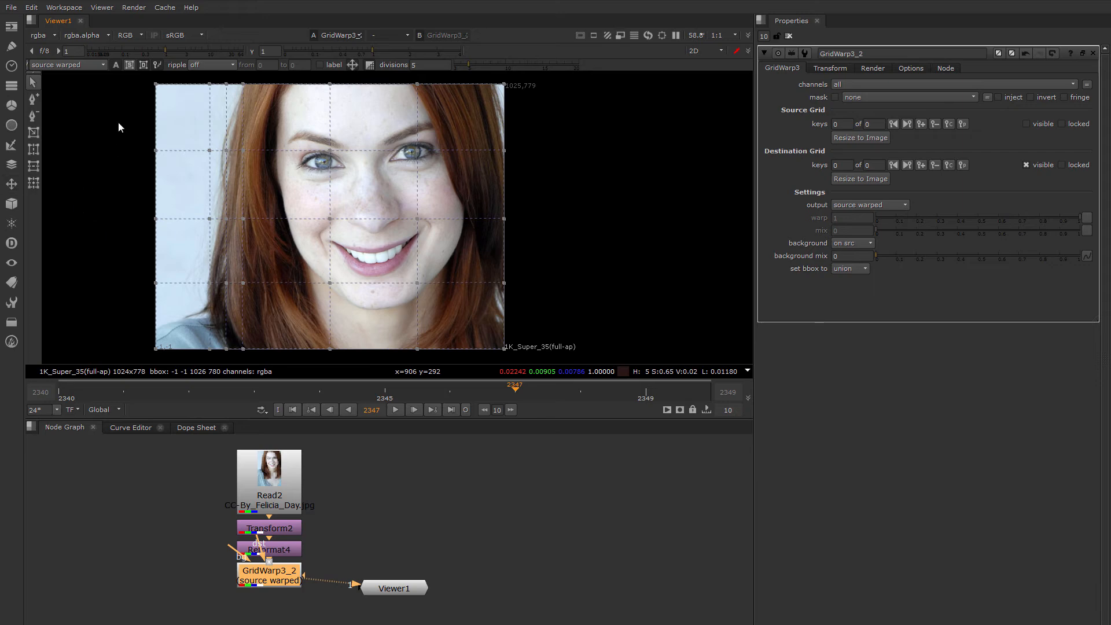
drag(118, 127, 391, 300)
click(33, 183)
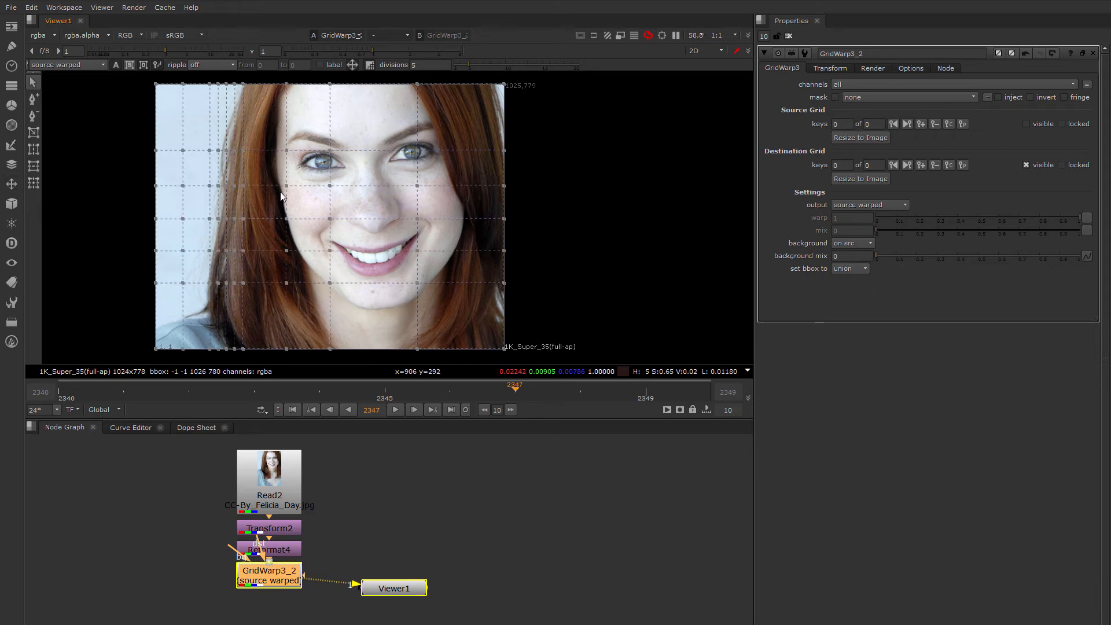
click(33, 133)
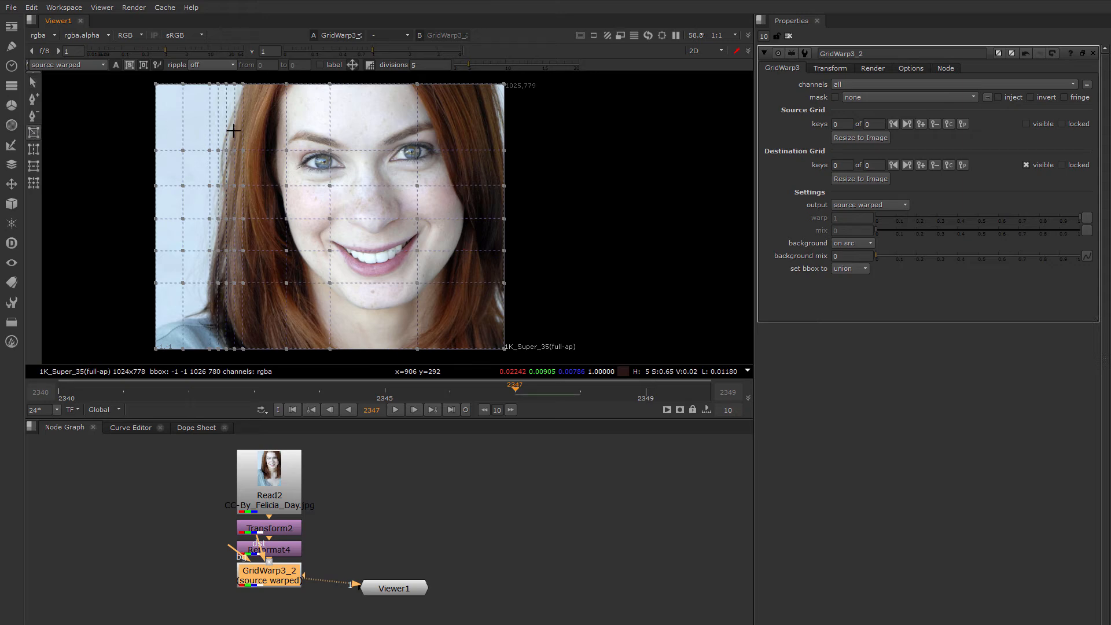
Draw a new grid over the face, reduce divisions to 3, and select the right-middle point.
drag(256, 94, 478, 304)
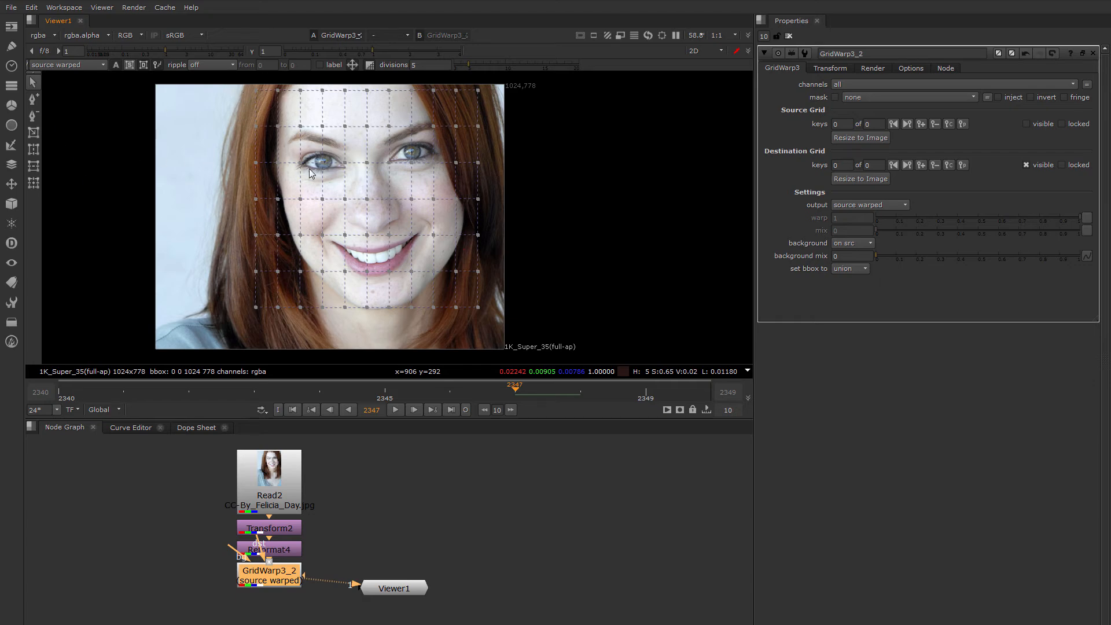
drag(467, 66, 455, 64)
click(478, 200)
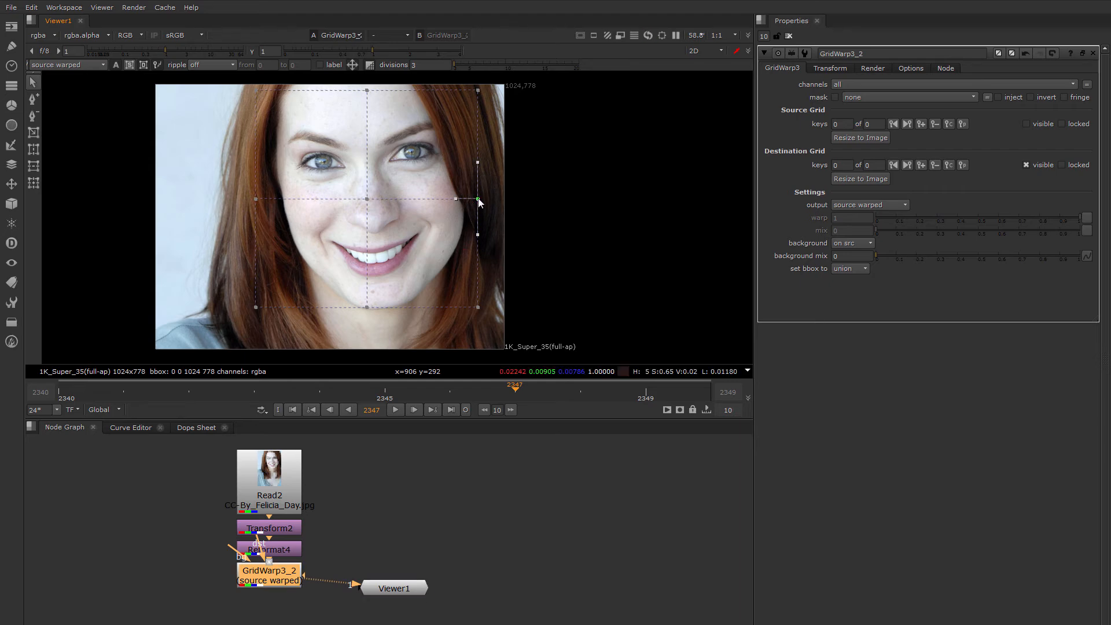
right_click(478, 200)
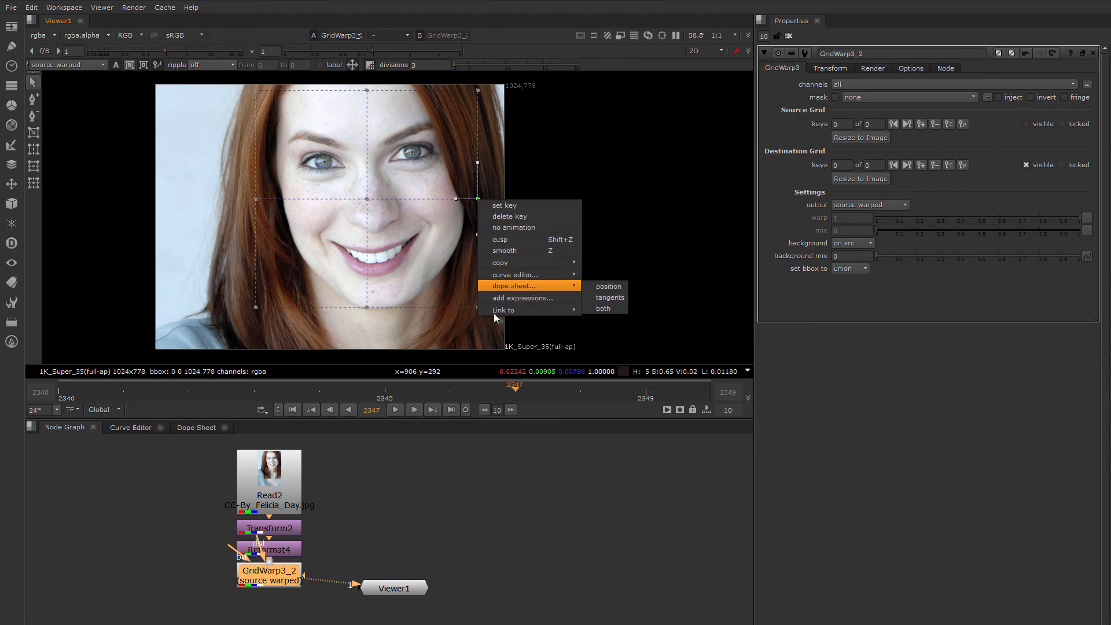
mouse_move(508, 310)
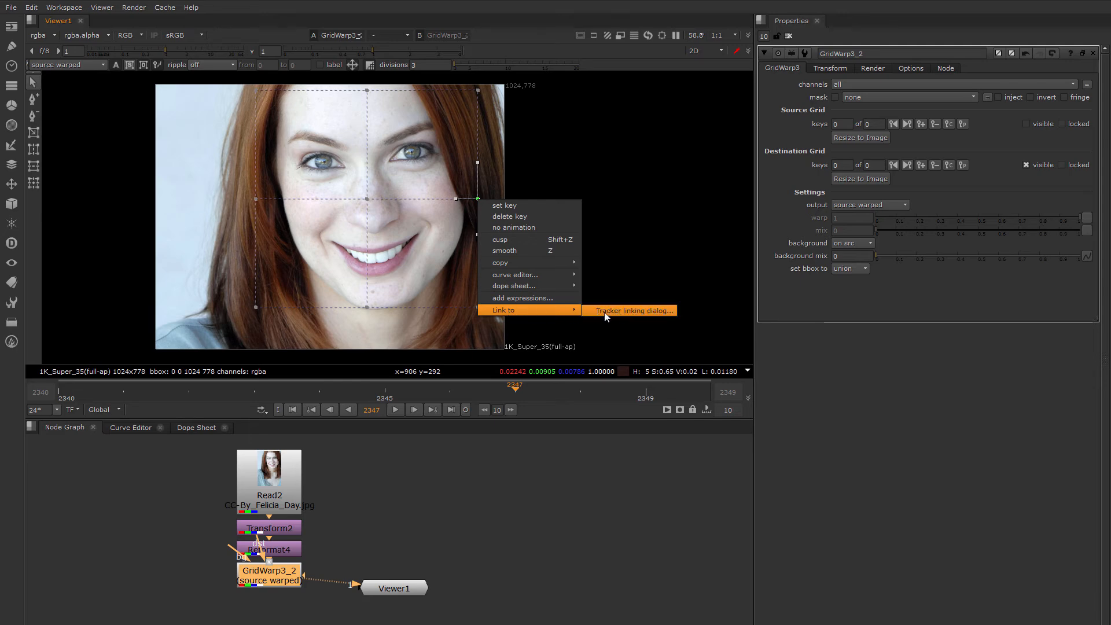
click(620, 311)
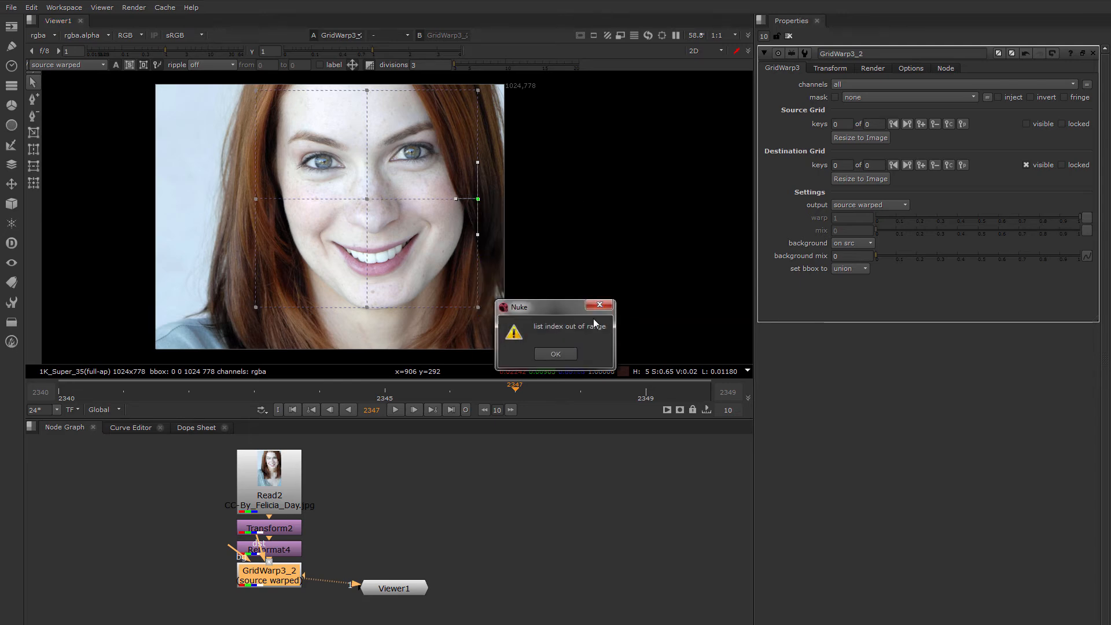
click(554, 354)
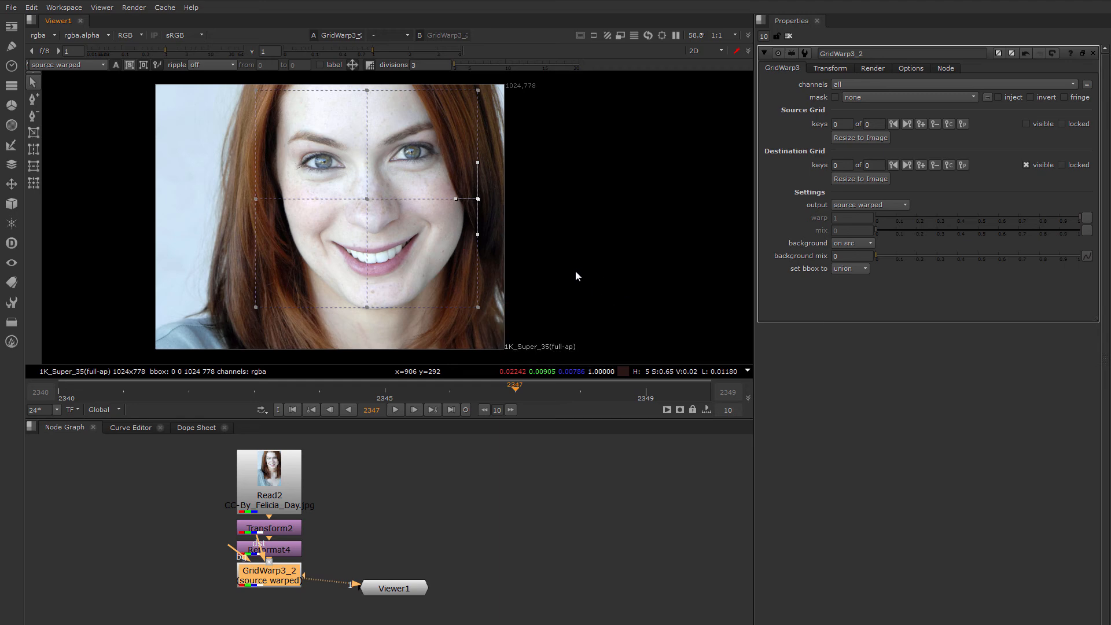
right_click(478, 199)
mouse_move(543, 310)
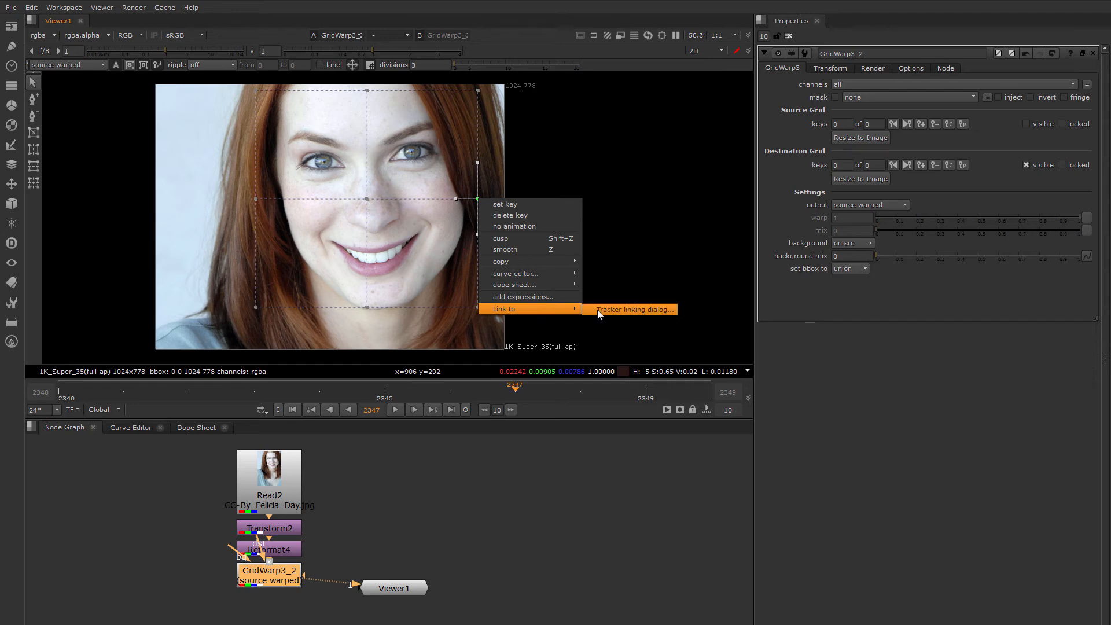
click(647, 224)
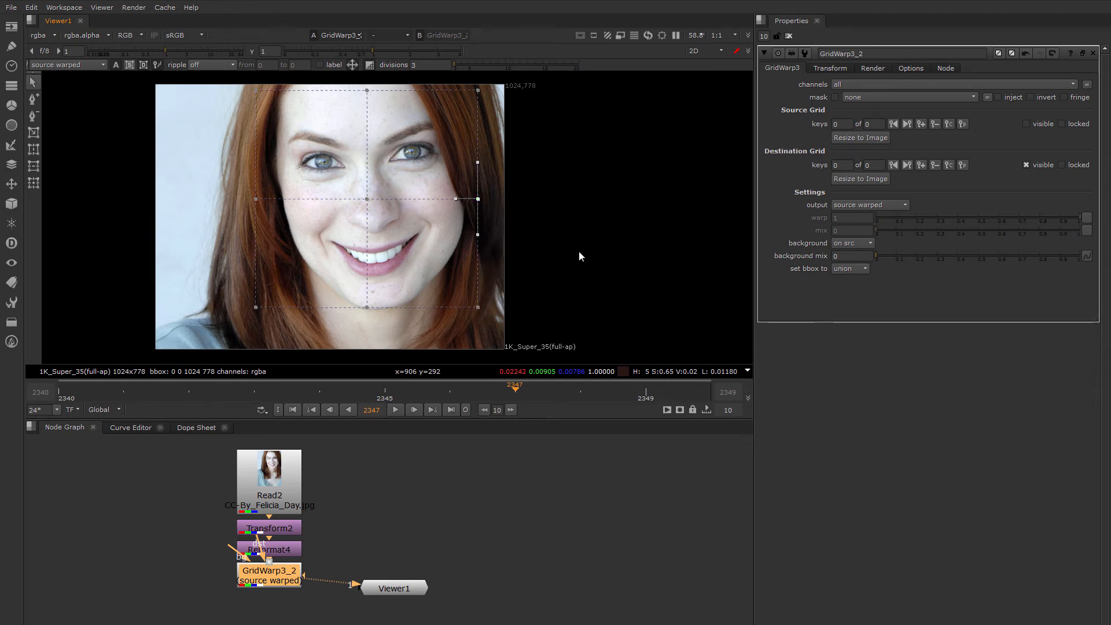
At frame 2341, push the left, centre, bottom and right destination points to reshape the face.
click(255, 199)
click(111, 395)
drag(256, 199, 279, 196)
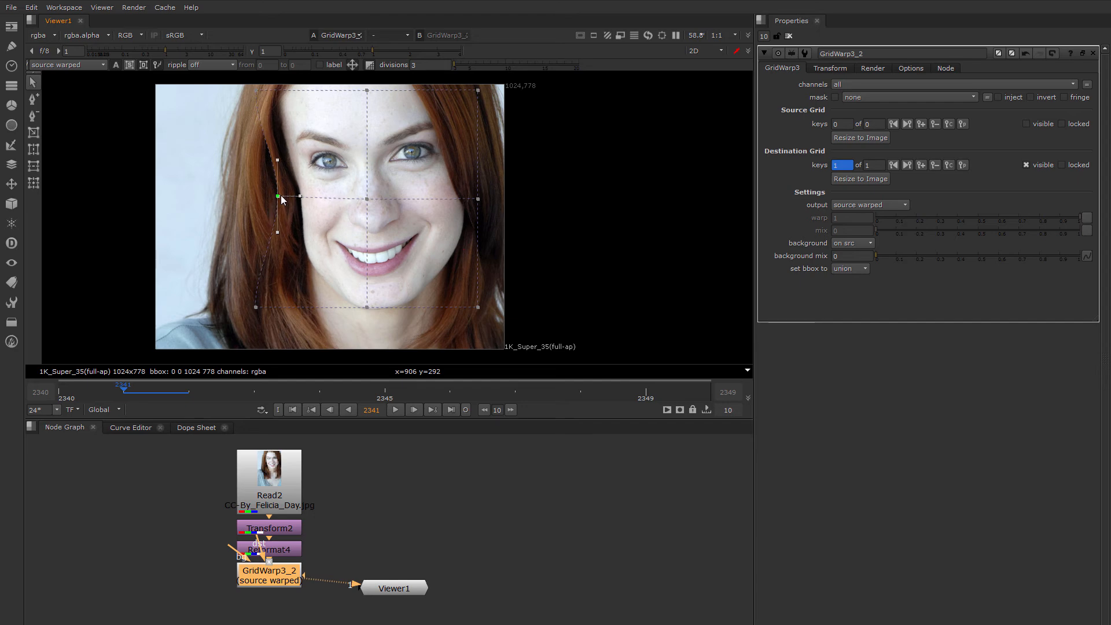
drag(256, 307, 300, 304)
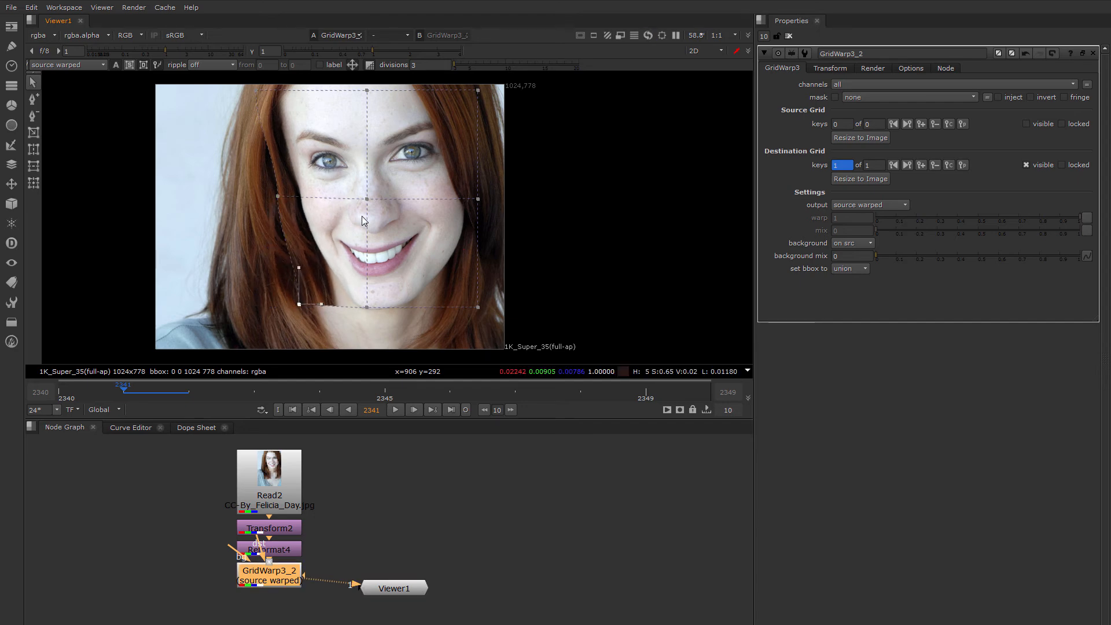
mouse_move(367, 200)
mouse_down()
mouse_move(356, 202)
mouse_move(375, 203)
mouse_up()
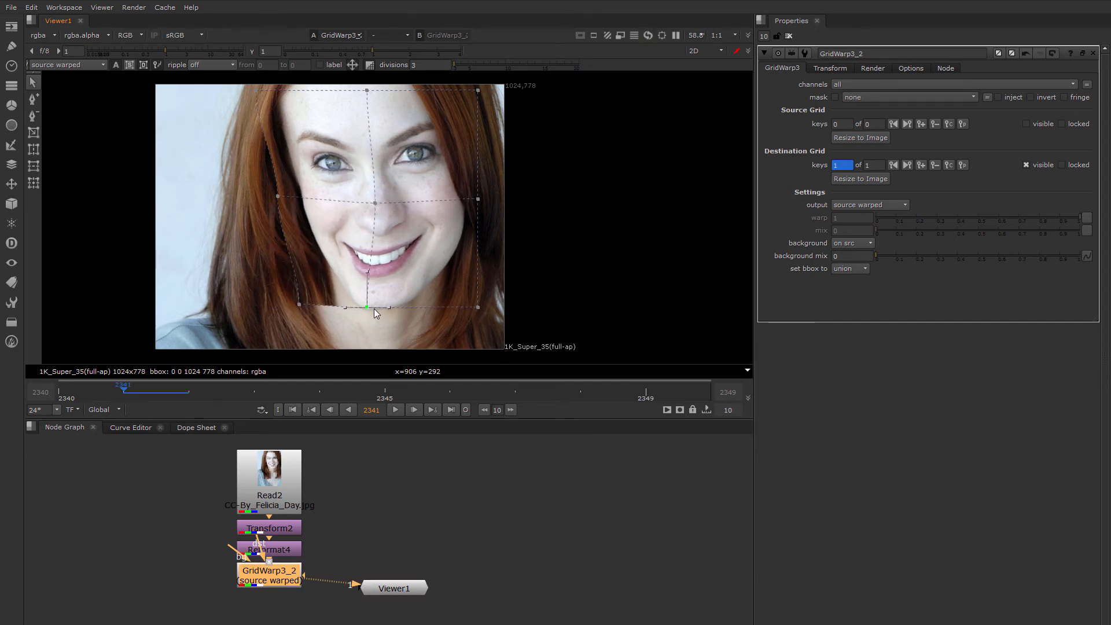
drag(374, 308, 388, 306)
click(478, 199)
drag(478, 200, 481, 196)
drag(478, 307, 492, 305)
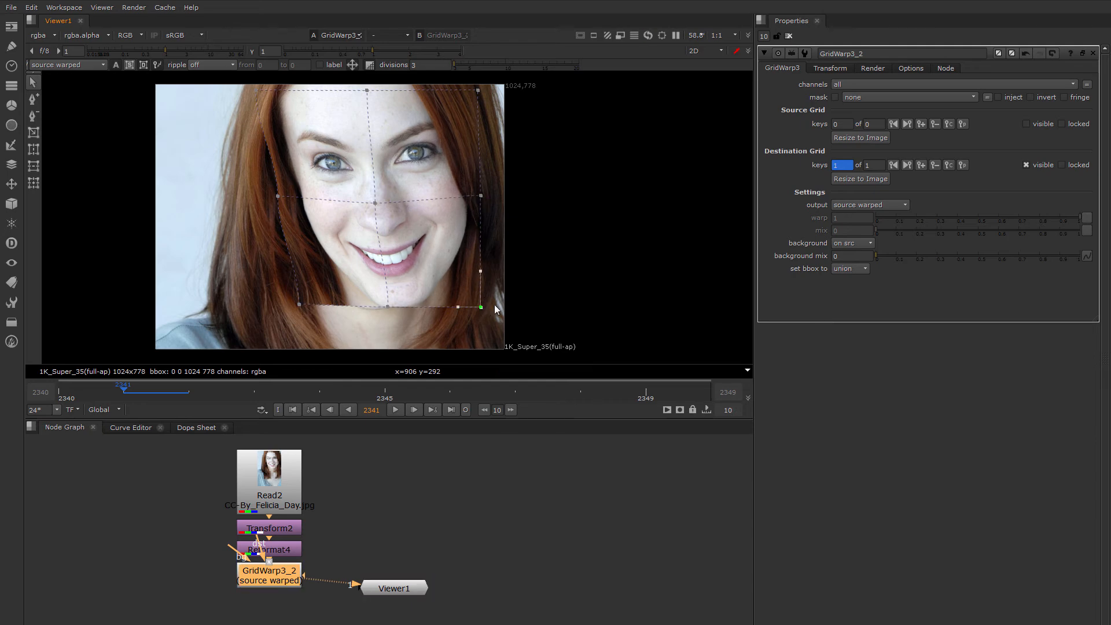
At frame 2345, pull the left points outward and drag the chin point down to lengthen it.
click(390, 393)
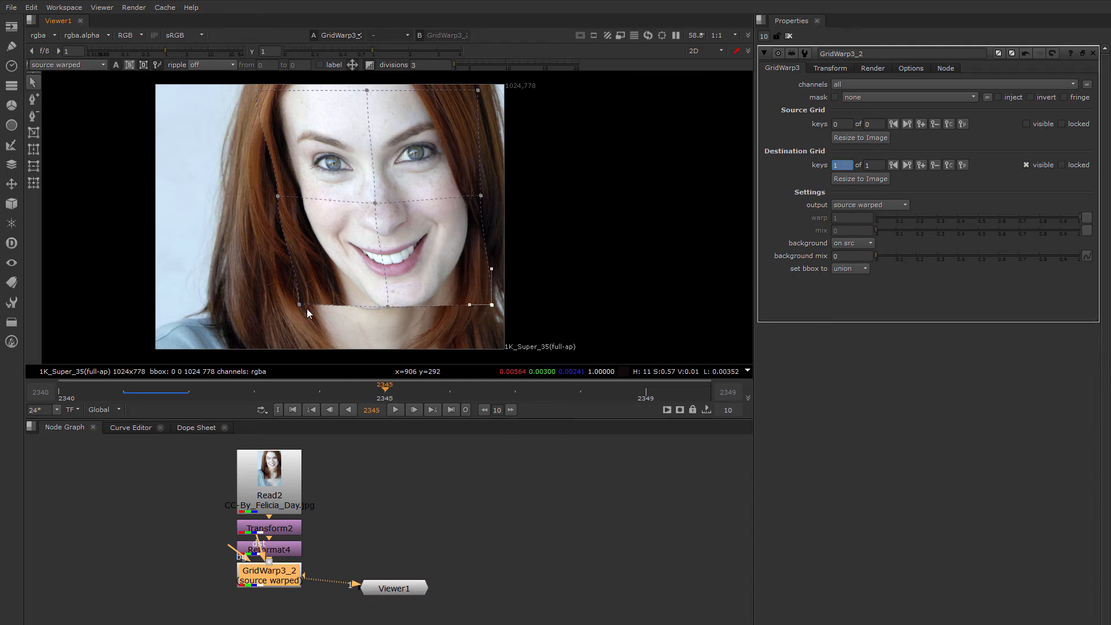
drag(299, 305, 262, 308)
drag(278, 197, 261, 198)
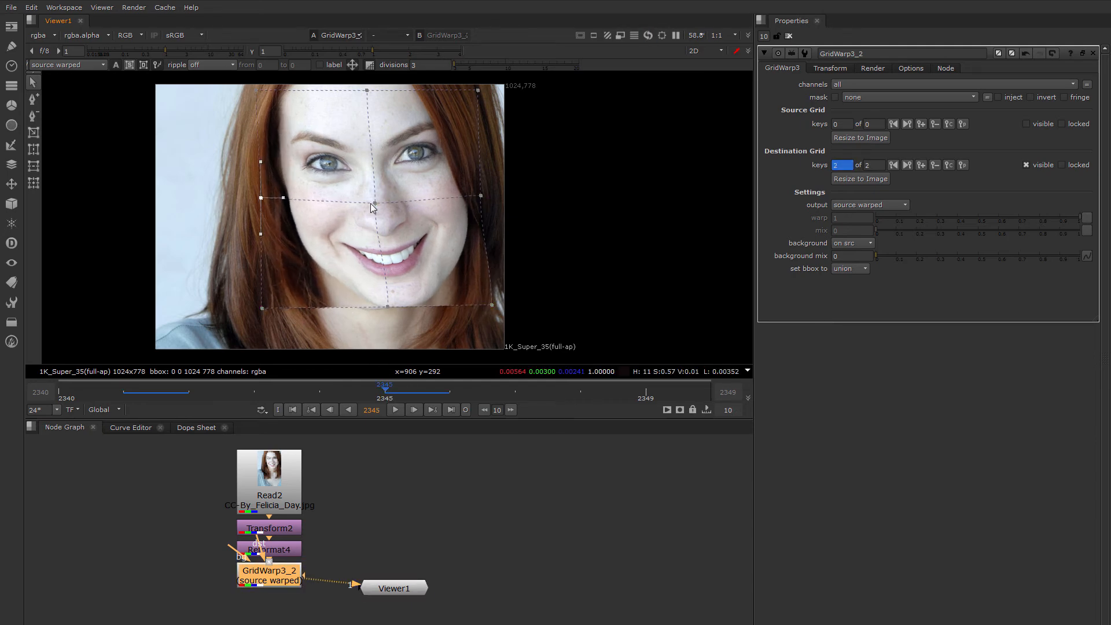
drag(371, 204, 366, 203)
drag(384, 308, 370, 319)
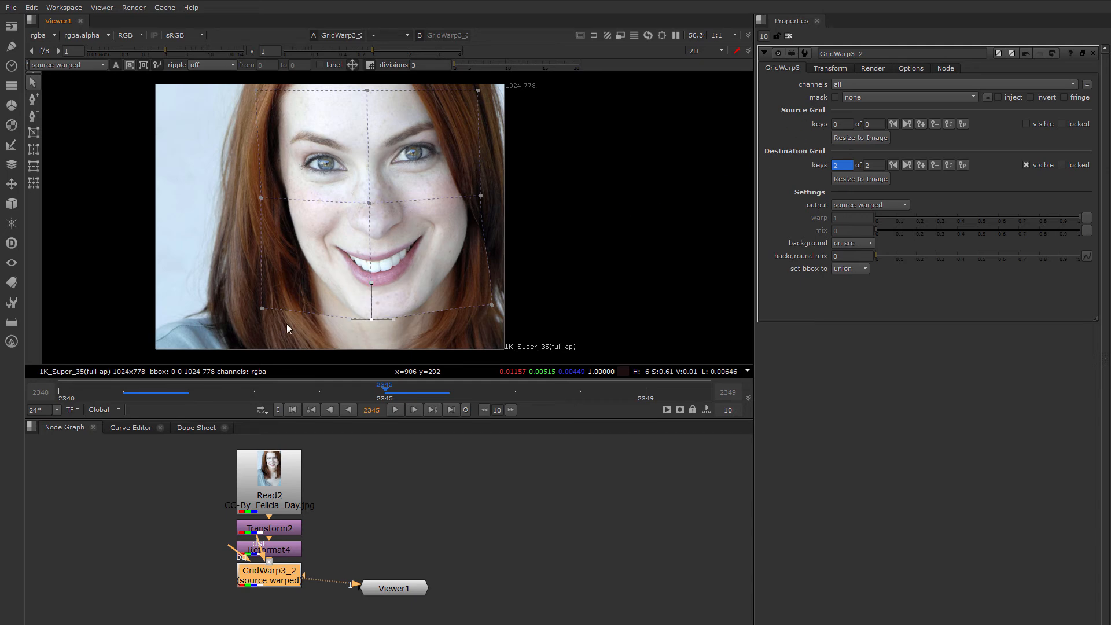
Pull the destination grid's corner and side points inward over the hair and jaw at frame 2345.
drag(263, 309, 339, 306)
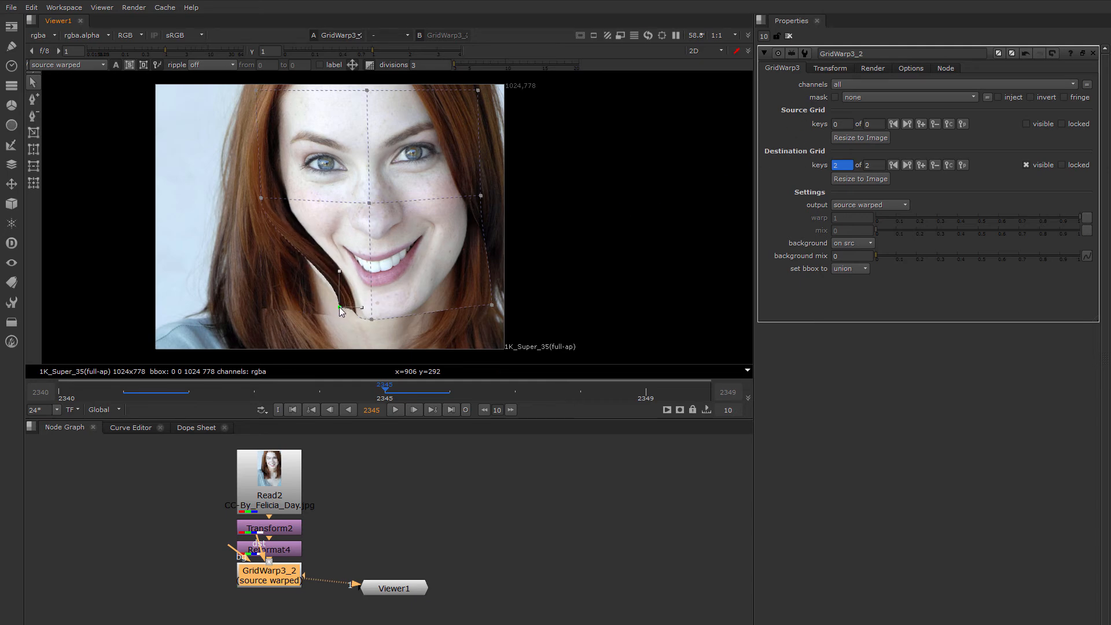
drag(266, 200, 275, 198)
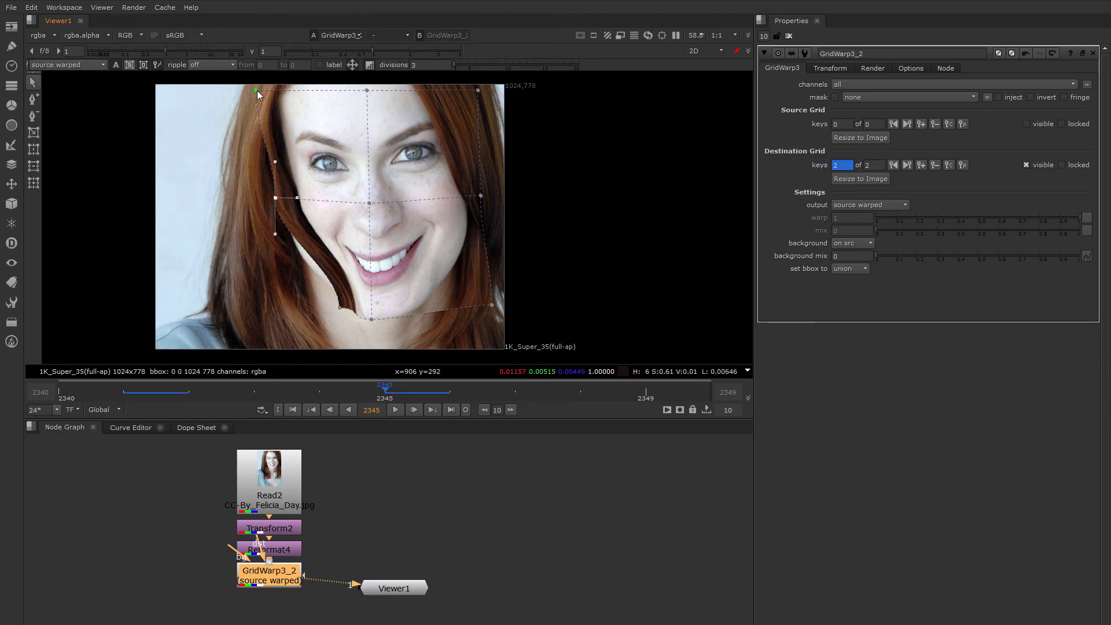
drag(258, 91, 270, 95)
drag(479, 90, 441, 88)
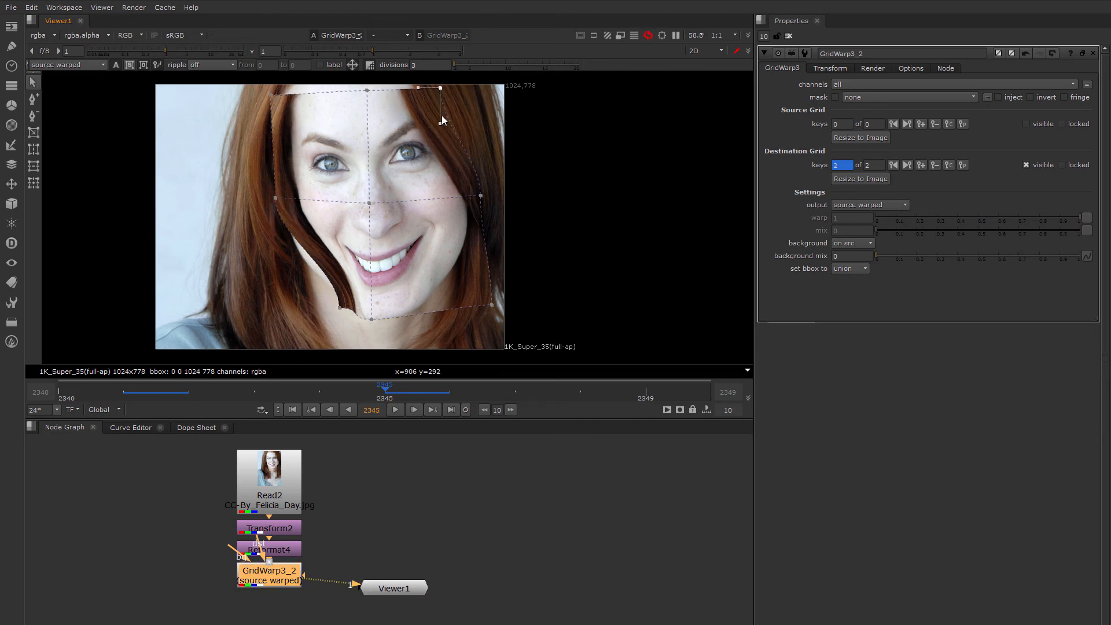
drag(481, 195, 475, 199)
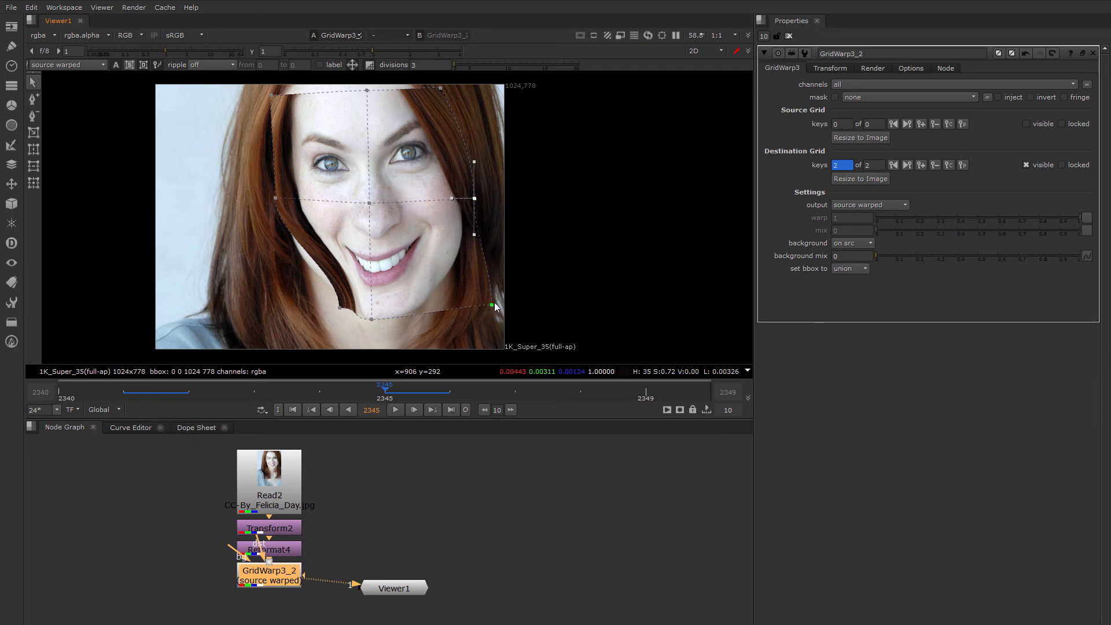
drag(491, 305, 416, 321)
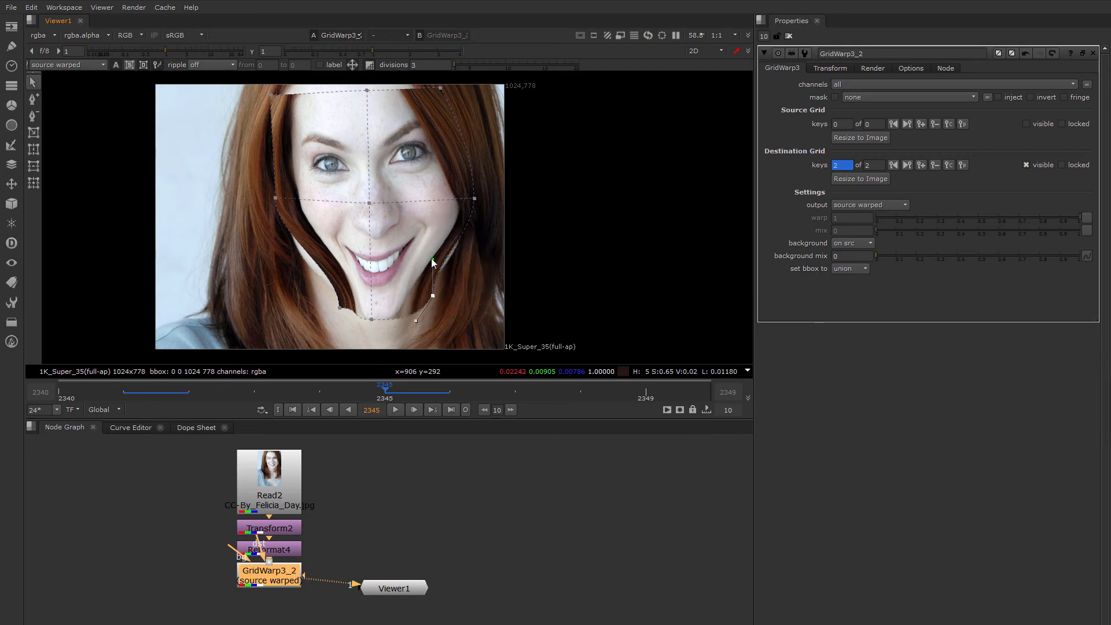
drag(433, 259, 459, 263)
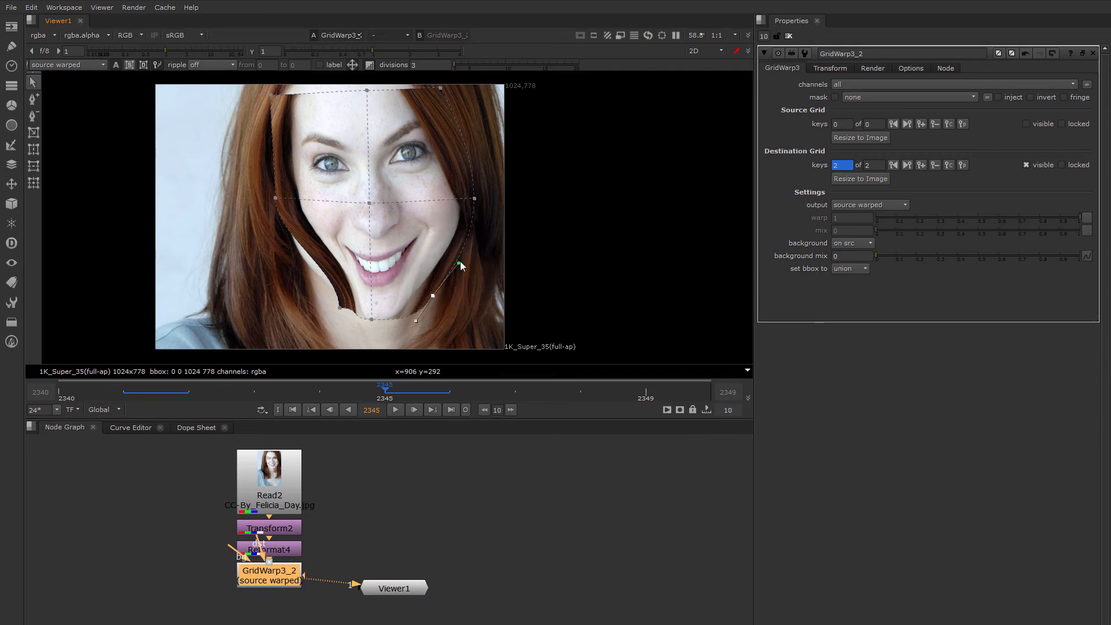
Adjust the bottom-left point's tangent handles to round the jawline.
click(339, 308)
drag(339, 271, 292, 265)
drag(361, 308, 358, 320)
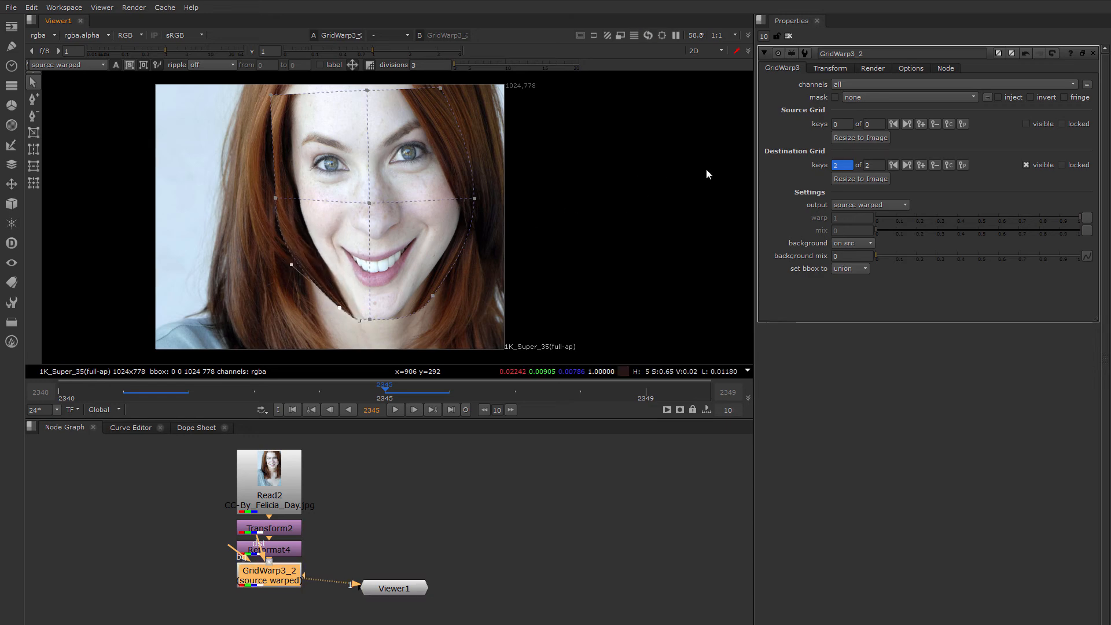
click(948, 165)
click(962, 124)
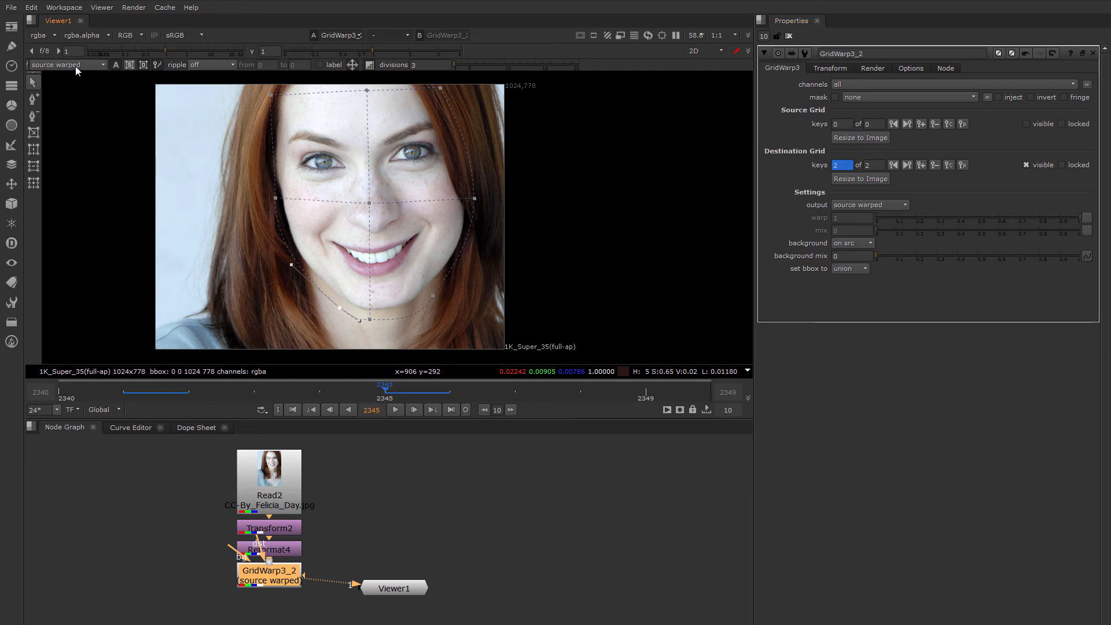
click(114, 64)
click(128, 65)
click(143, 65)
click(118, 65)
drag(315, 390, 145, 408)
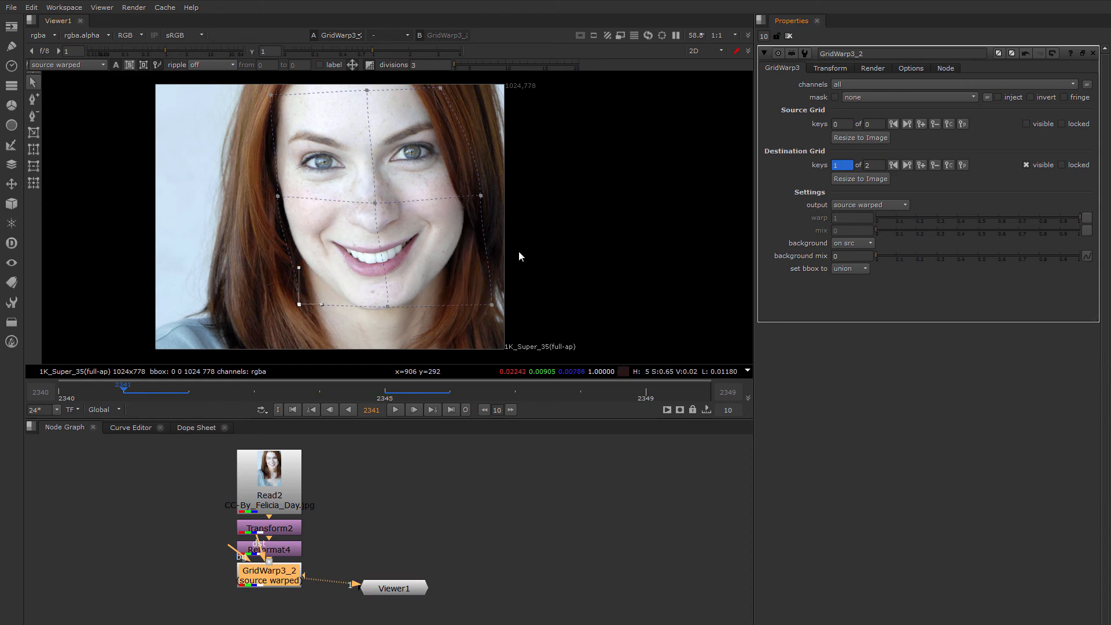
drag(159, 387, 370, 393)
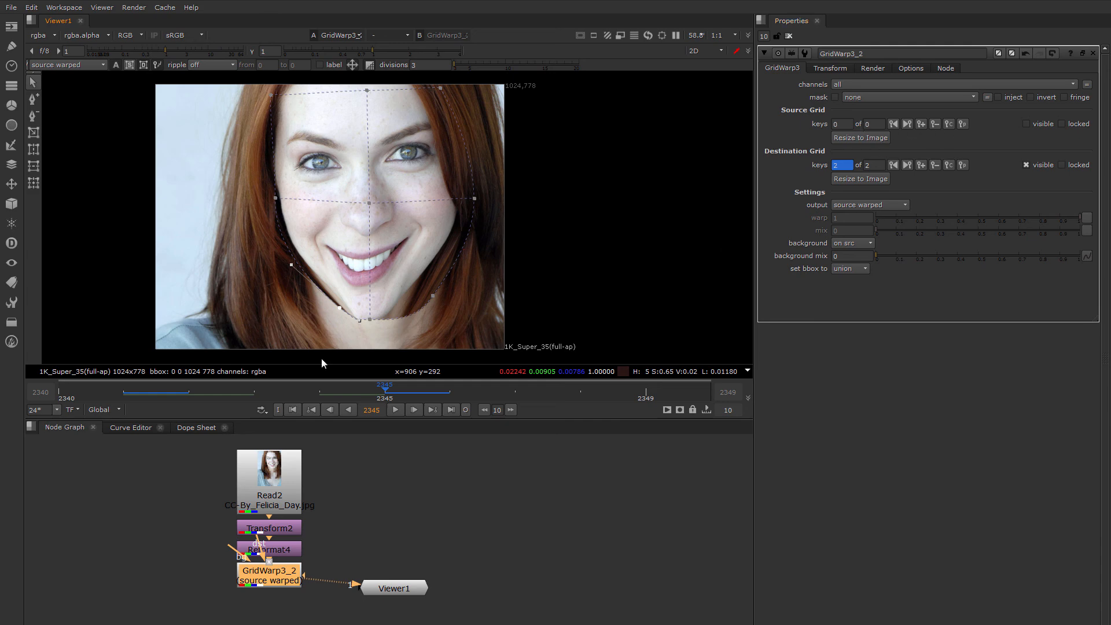
Key the source grid at frames 2341 and 2345, then scrub the timeline to preview the warp.
click(130, 397)
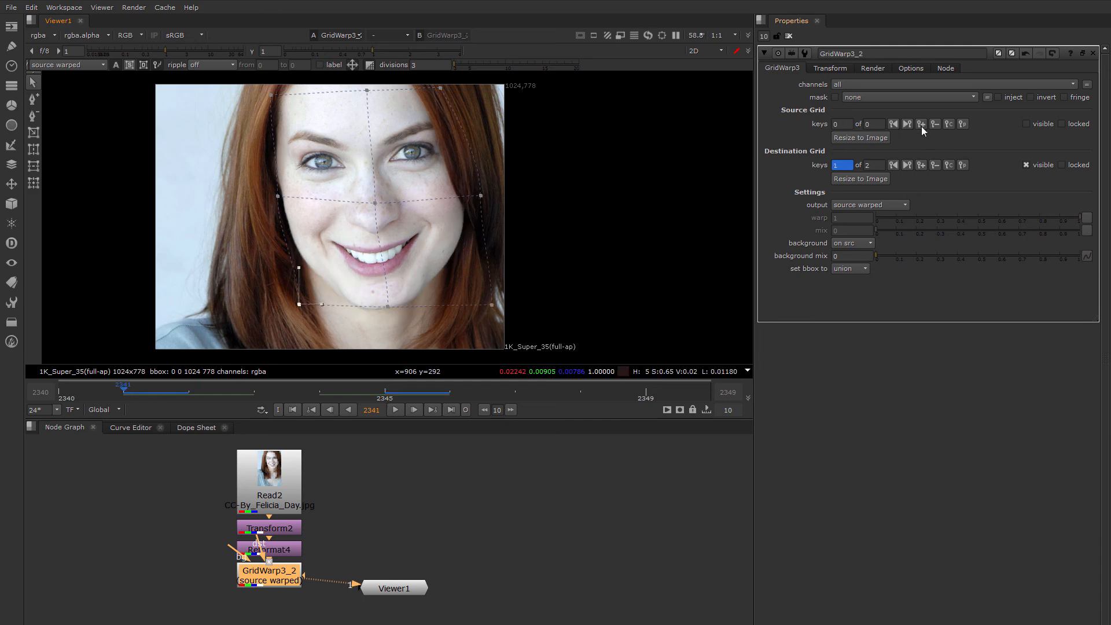
click(962, 125)
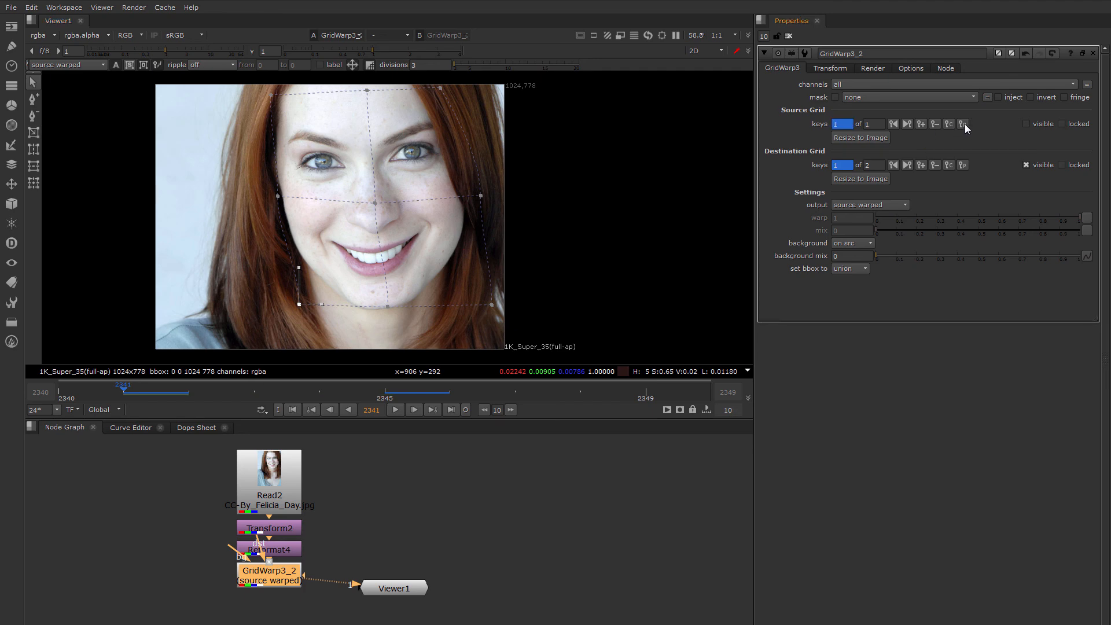
click(389, 399)
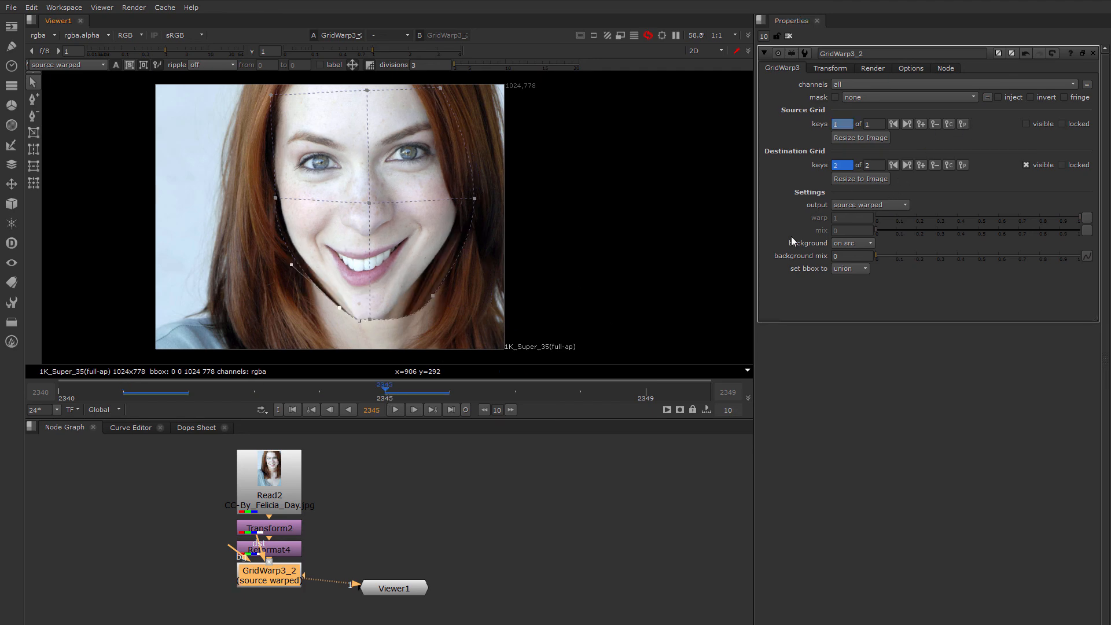
click(963, 124)
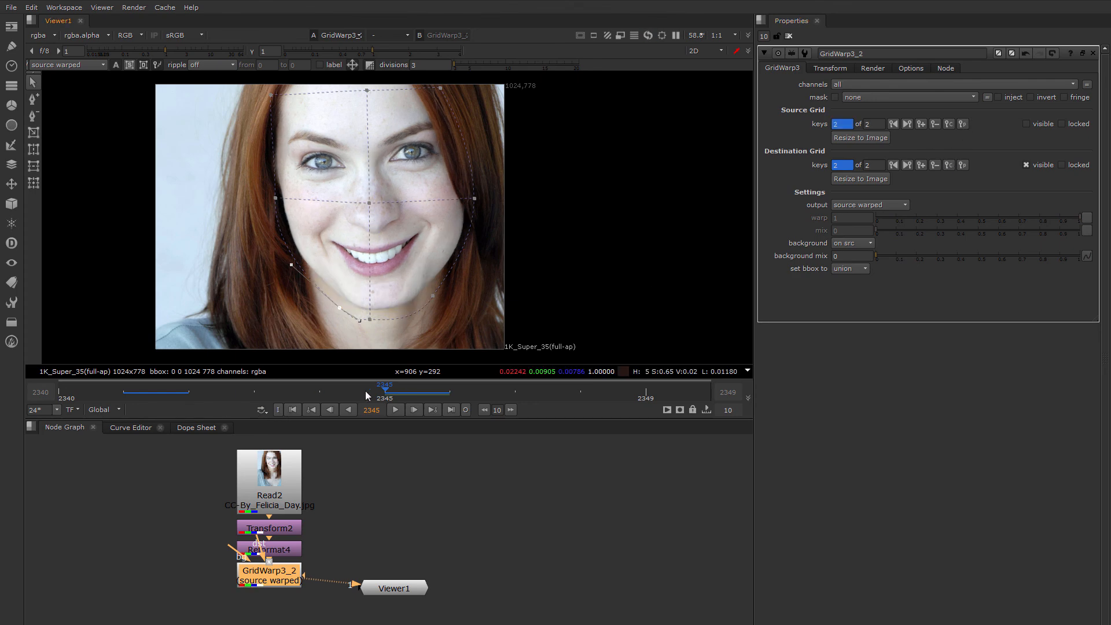
drag(366, 394, 331, 409)
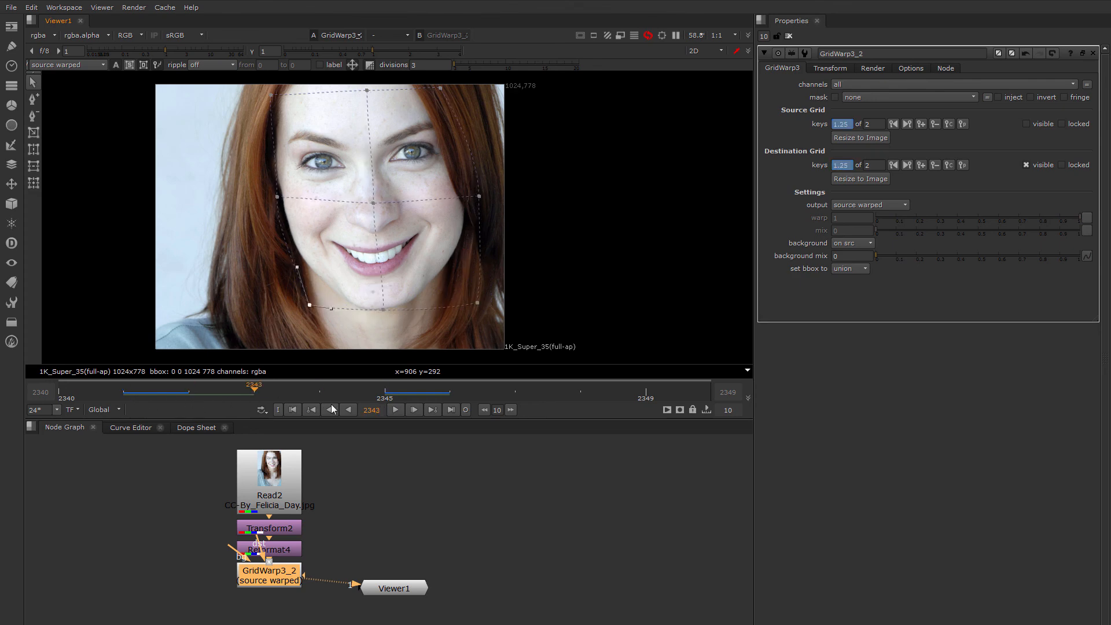
click(396, 409)
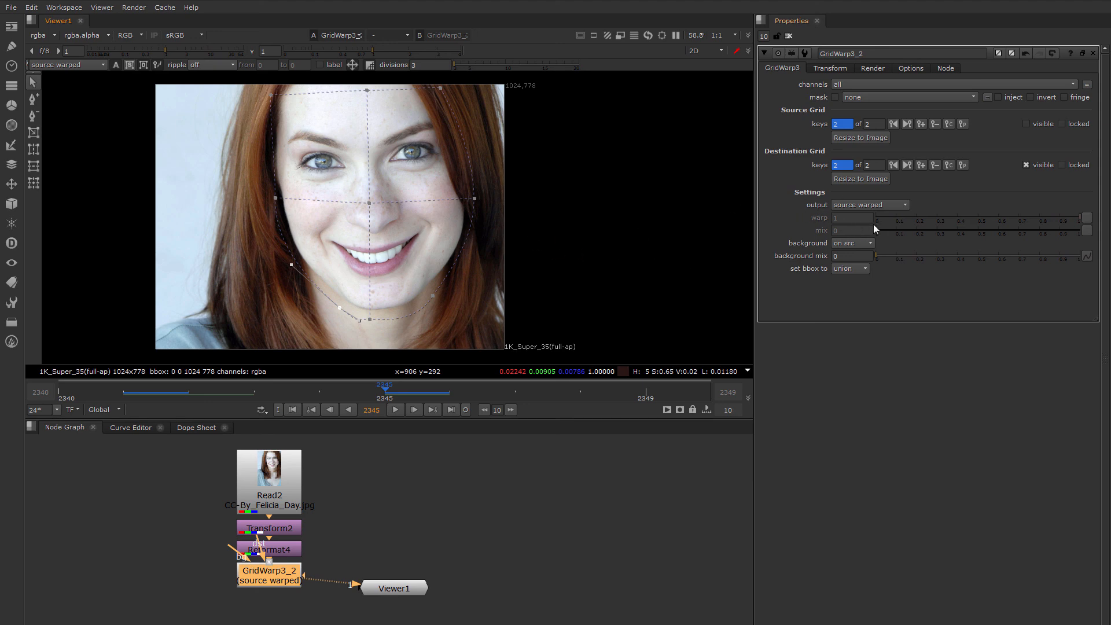
Choose morph from the GridWarp3_2 output dropdown so the source and destination grids show.
click(841, 204)
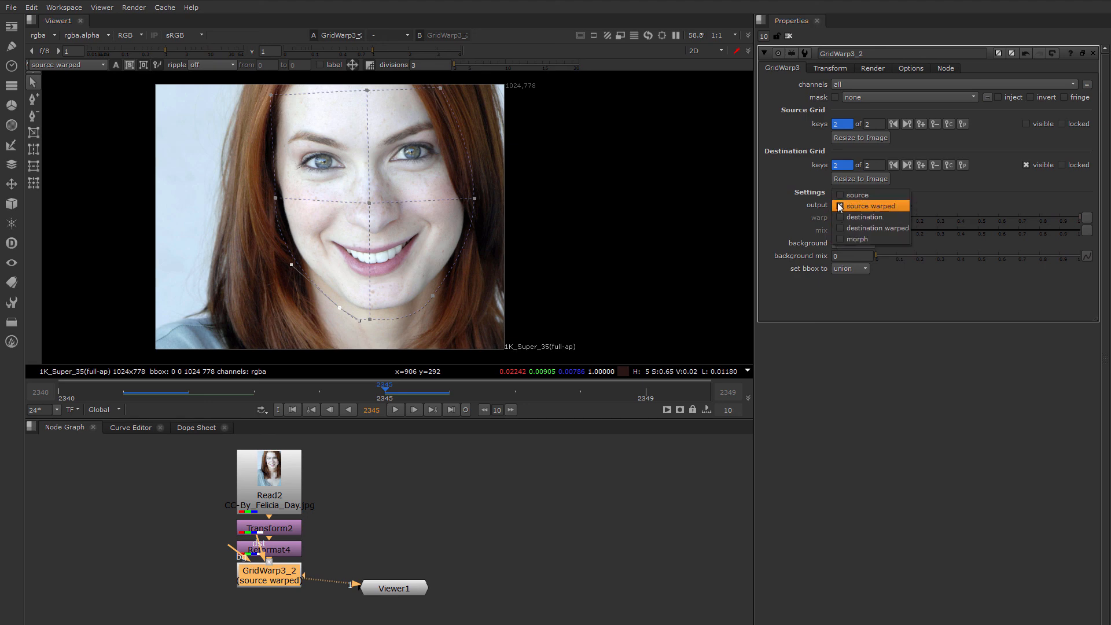
click(774, 192)
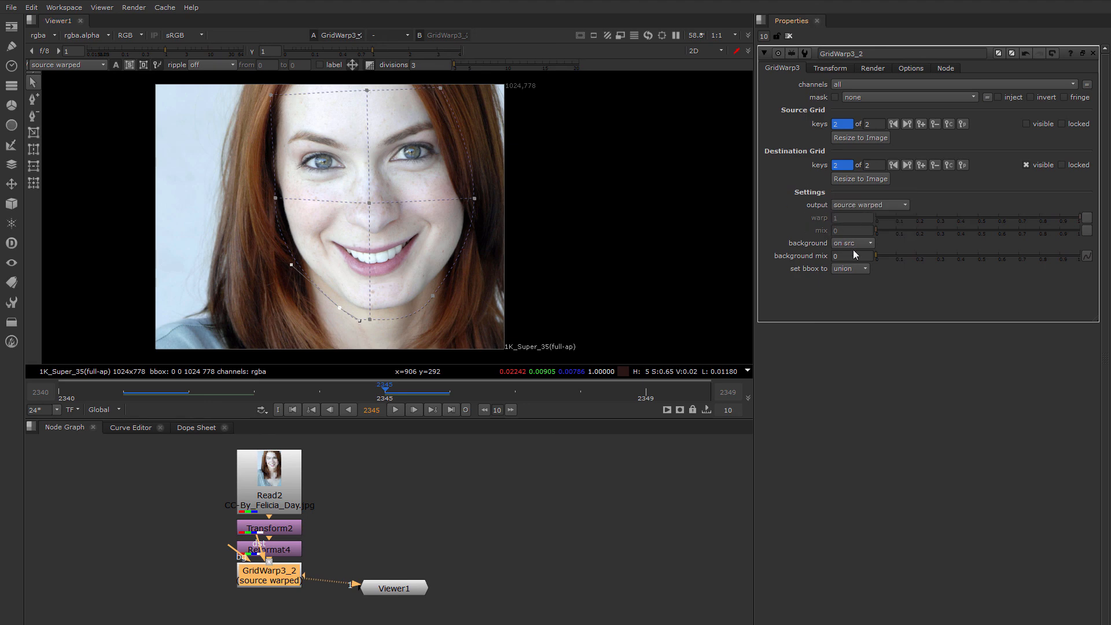
click(852, 205)
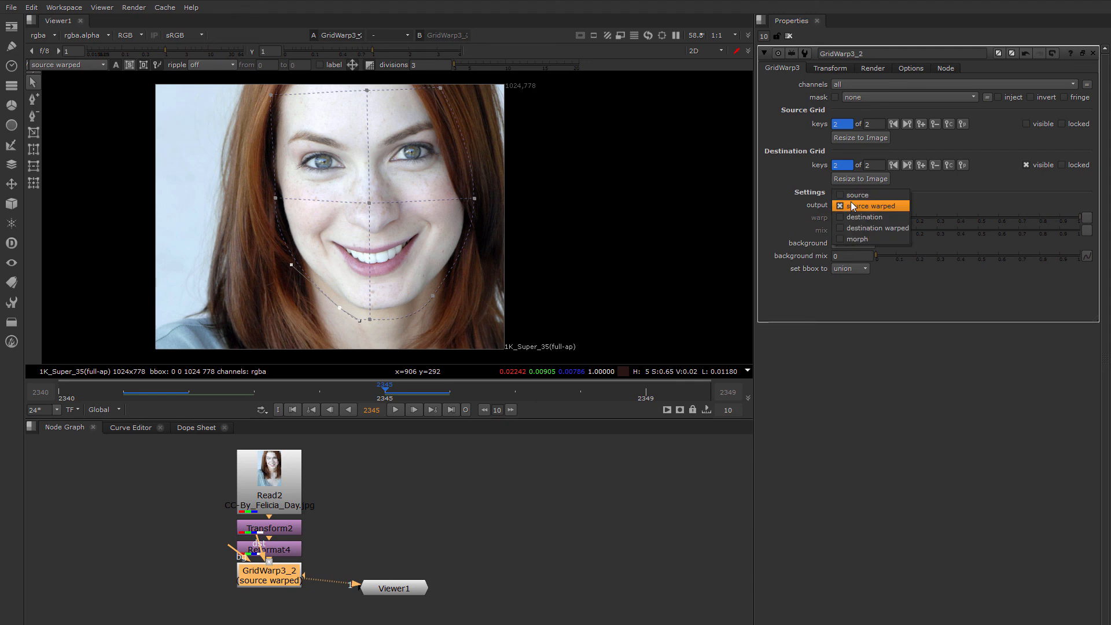
click(858, 237)
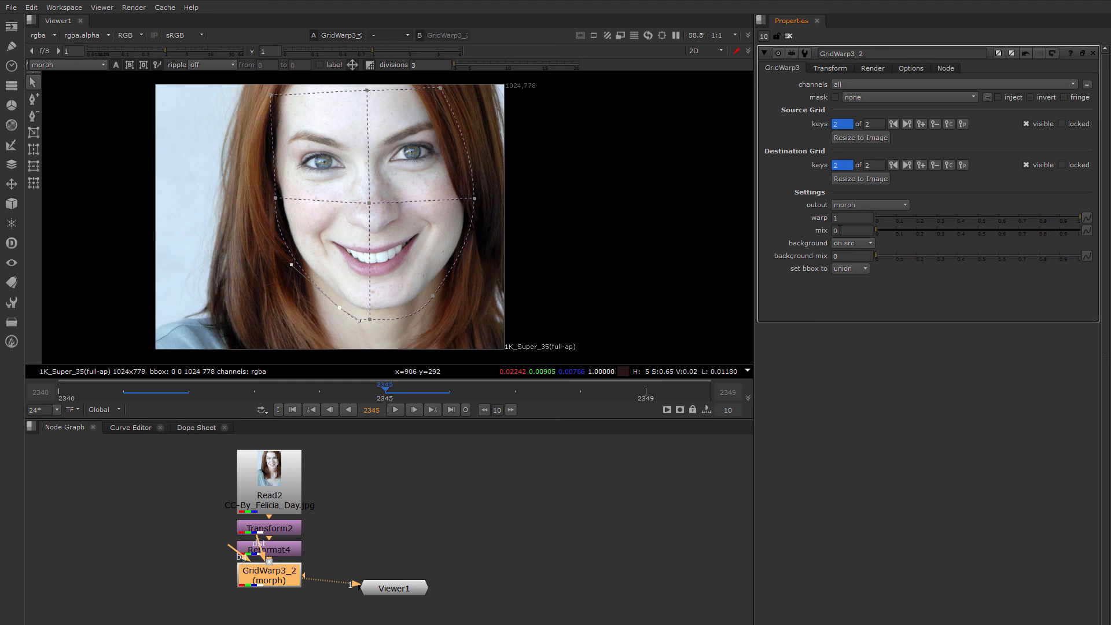
mouse_move(1060, 220)
mouse_down()
mouse_move(873, 226)
mouse_move(1073, 222)
mouse_up()
drag(891, 230, 835, 235)
drag(875, 230, 1047, 239)
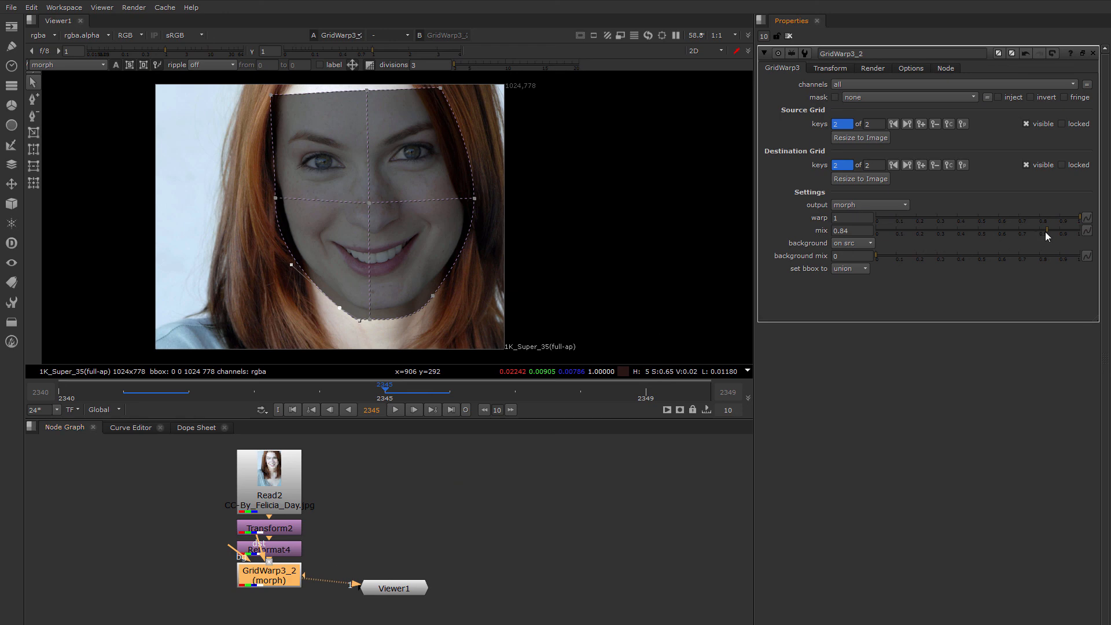
drag(1046, 231, 869, 230)
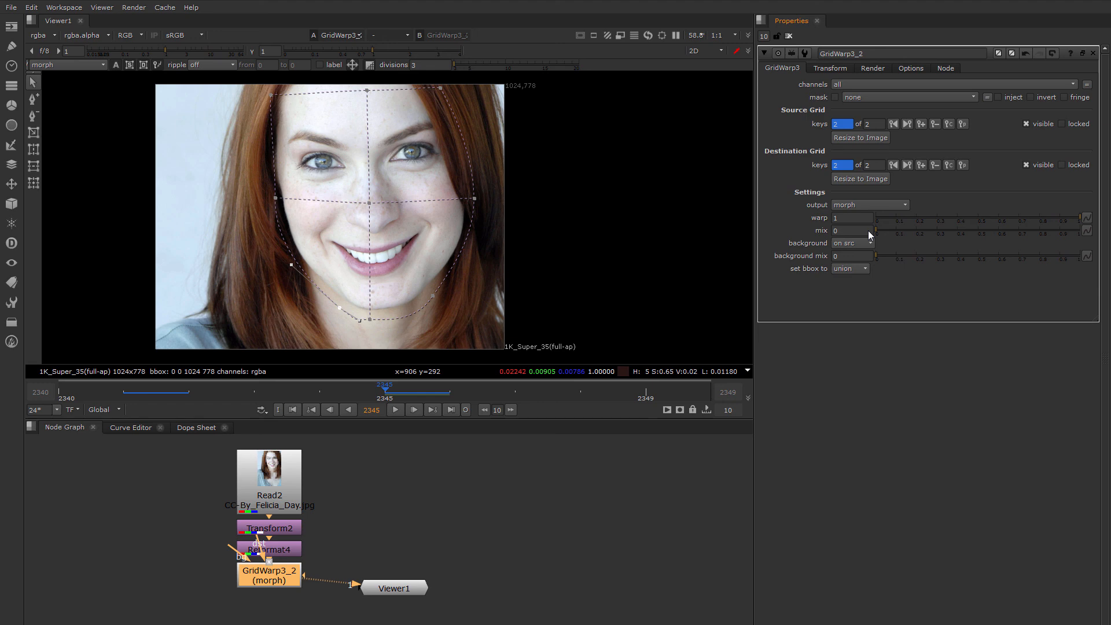